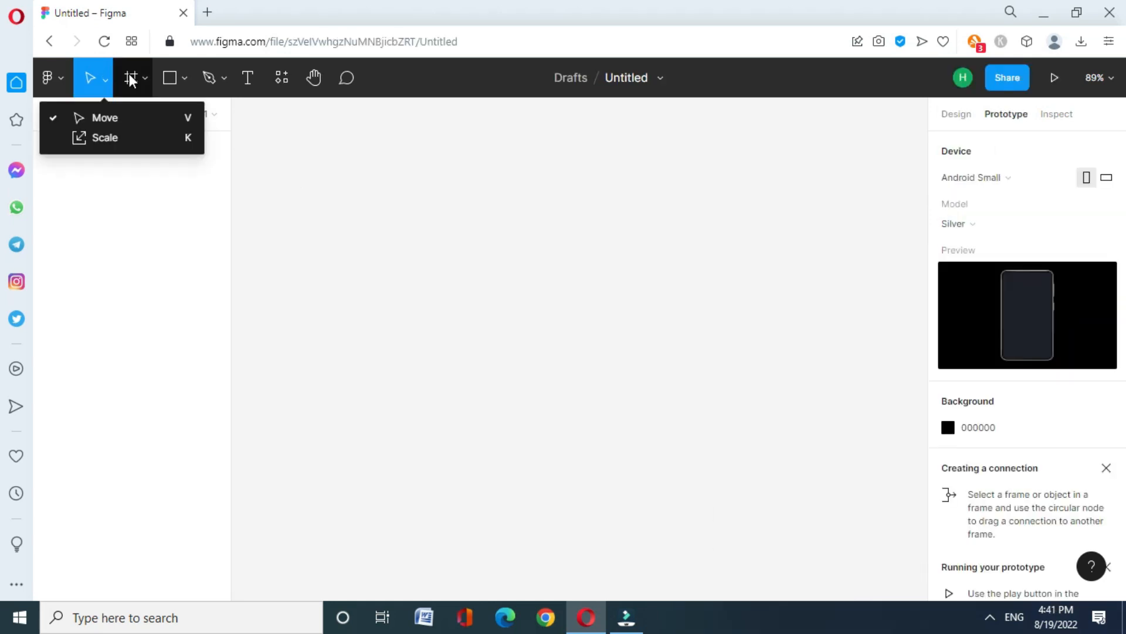
Create an Android Small (360 × 640) frame and move it aside to free canvas space beside it.
{"action": "left_click", "coordinate": [130, 75]}
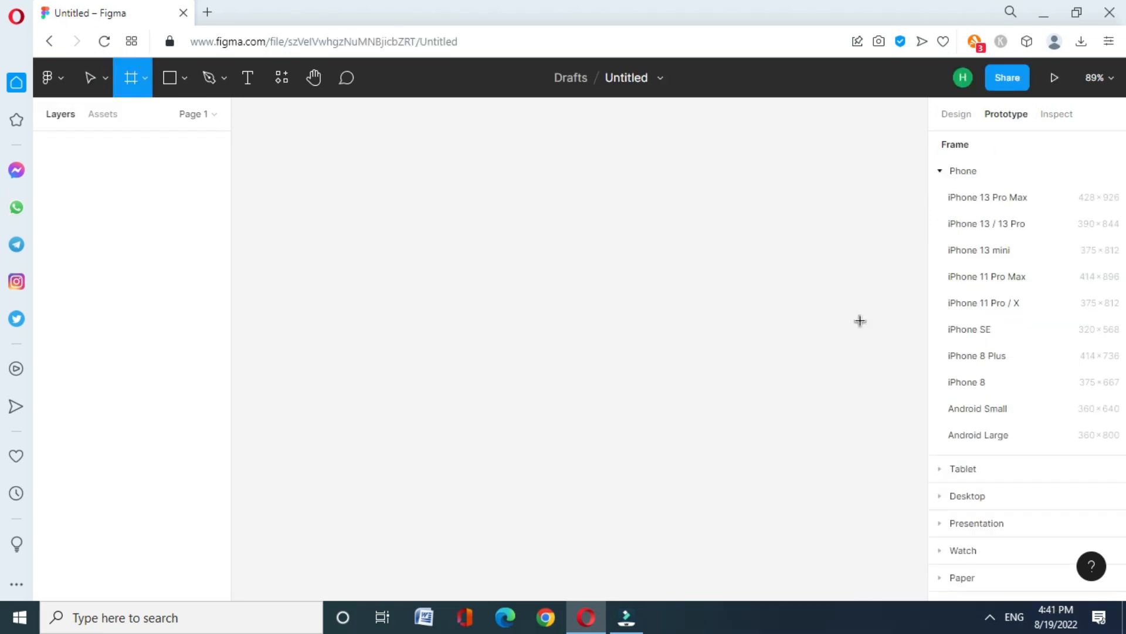
{"action": "left_click", "coordinate": [978, 408]}
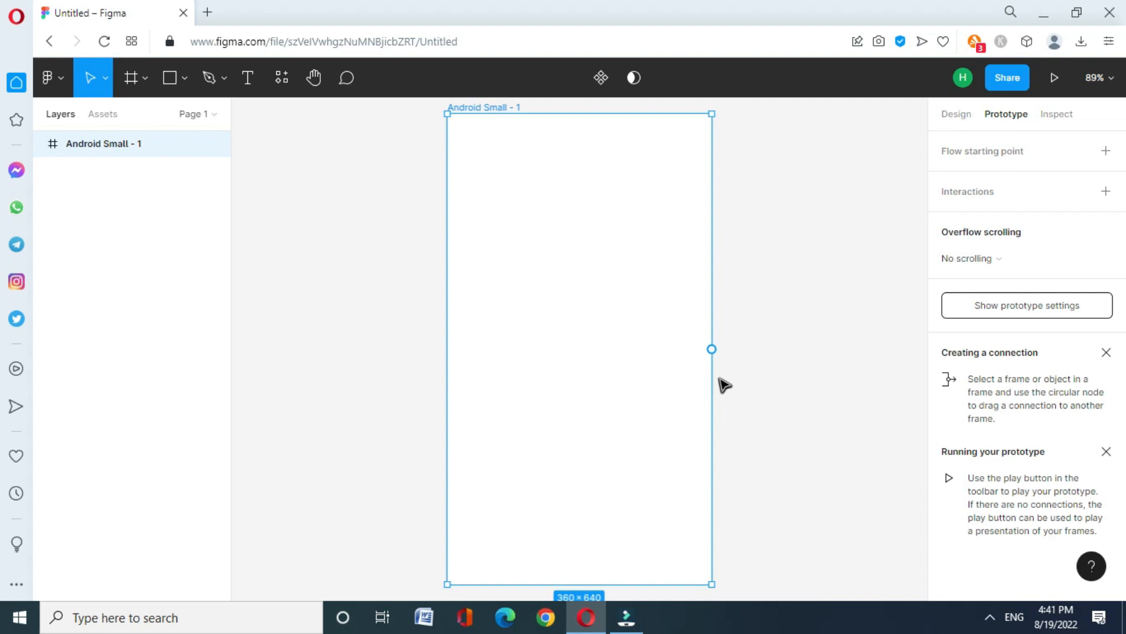
{"action": "left_click_drag", "start_coordinate": [558, 171], "coordinate": [728, 166]}
Paste the hand-drawn clock app sketch beside the frame and enlarge it to nearly the frame's height.
{"action": "left_click", "coordinate": [317, 209]}
{"action": "key", "text": "ctrl+v"}
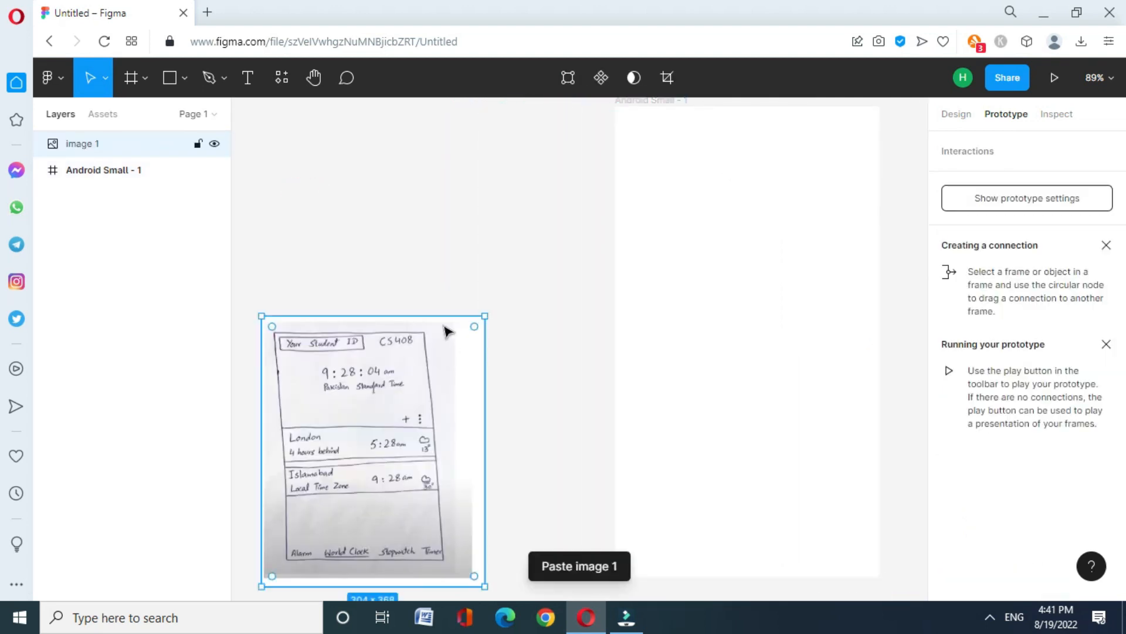
{"action": "mouse_move", "coordinate": [489, 313]}
{"action": "left_mouse_down"}
{"action": "mouse_move", "coordinate": [518, 251]}
{"action": "mouse_move", "coordinate": [505, 148]}
{"action": "mouse_move", "coordinate": [779, 142]}
{"action": "left_mouse_up"}
Add a text box with the student ID in the frame's upper-left corner and narrow it to about 98 × 32.
{"action": "left_click", "coordinate": [247, 77]}
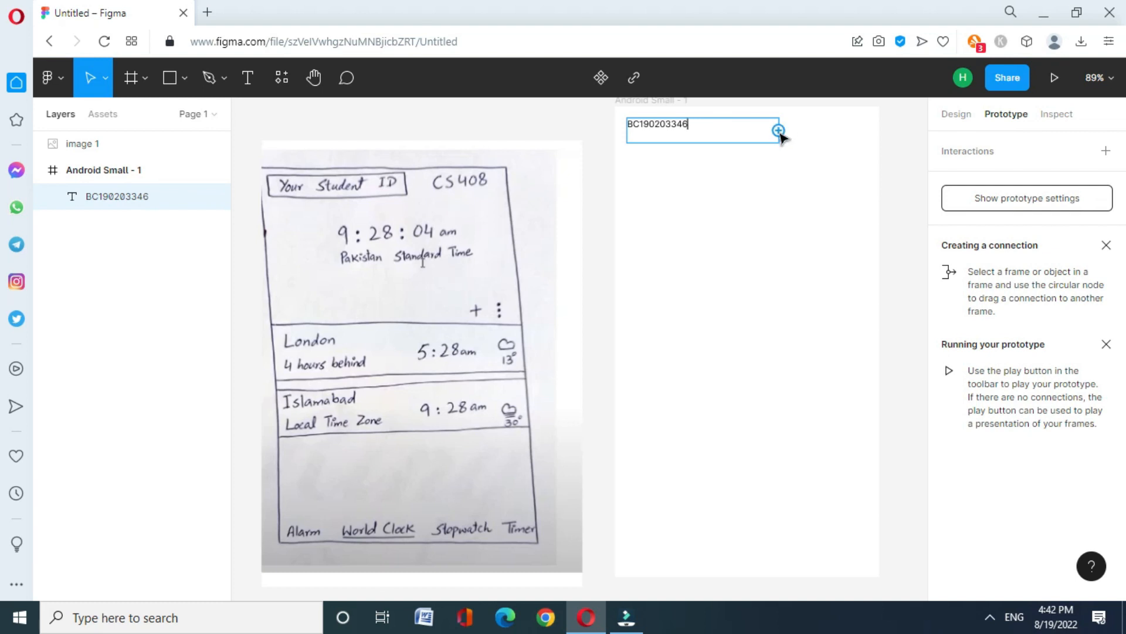
{"action": "key", "text": "Escape"}
{"action": "left_click", "coordinate": [704, 120]}
{"action": "double_click", "coordinate": [779, 141]}
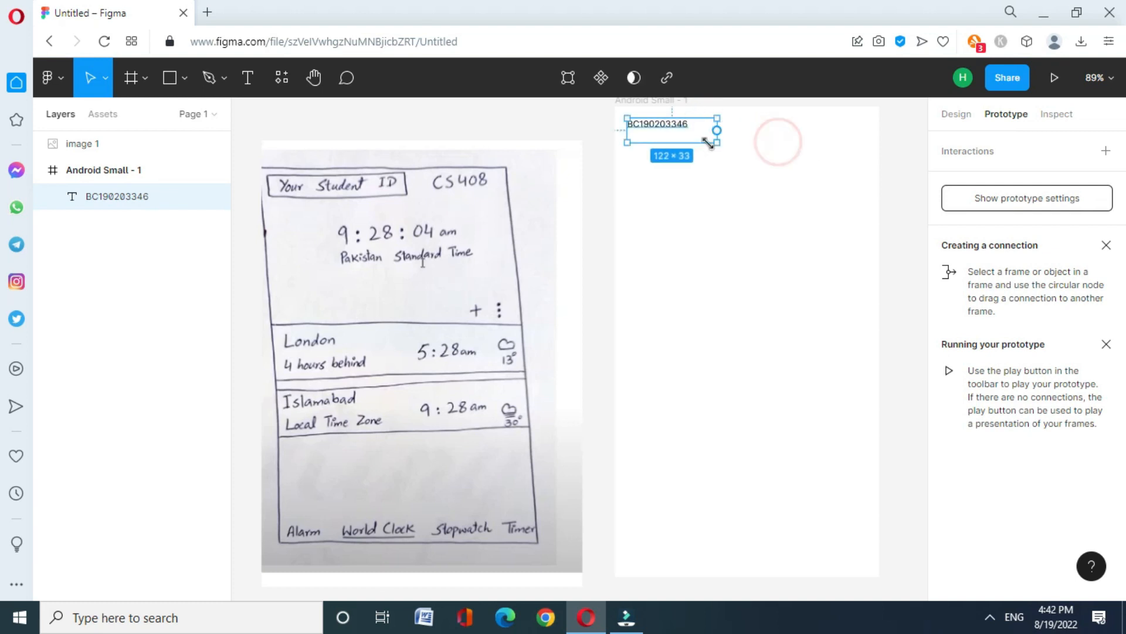
Duplicate the student ID text, place the copy at about X 231, Y 12, and change its text to "CS408".
{"action": "key", "text": "ctrl+v"}
{"action": "left_click", "coordinate": [214, 196]}
{"action": "left_click_drag", "start_coordinate": [665, 134], "coordinate": [826, 132]}
{"action": "left_click", "coordinate": [215, 196]}
{"action": "double_click", "coordinate": [816, 121]}
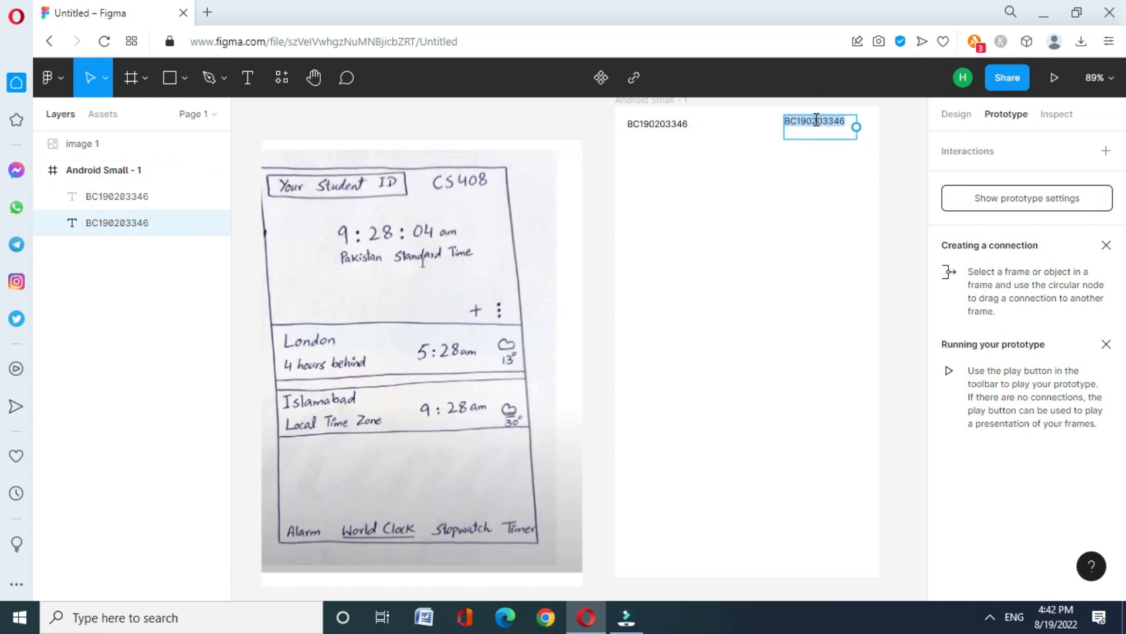
{"action": "type", "text": "CS408"}
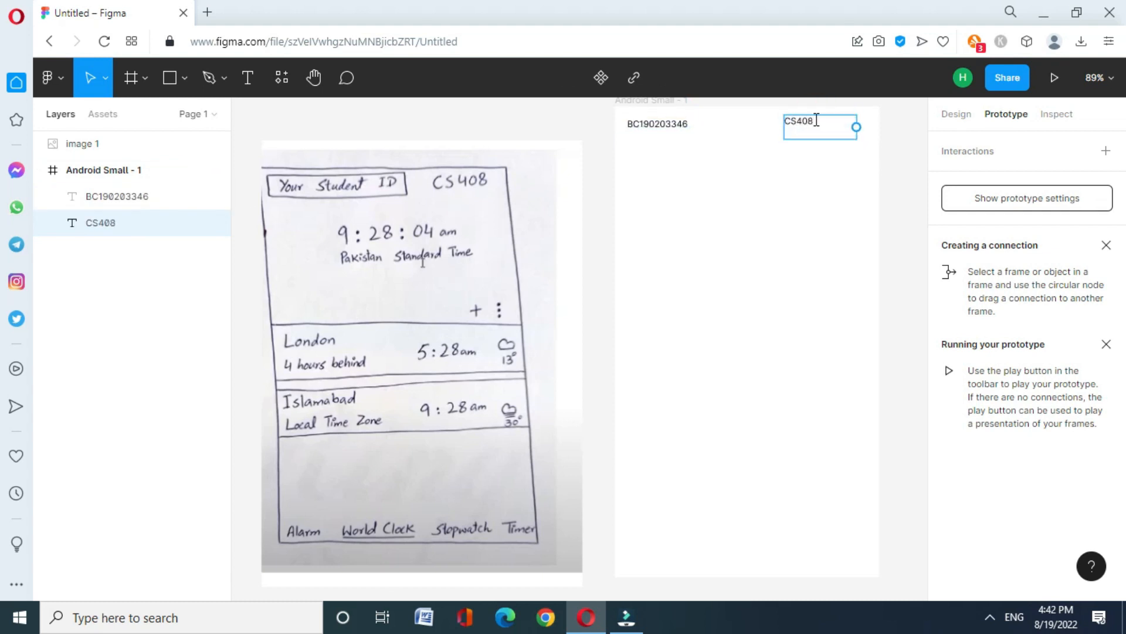
Set the font size of the "CS408" text to 24.
{"action": "double_click", "coordinate": [825, 119]}
{"action": "left_click", "coordinate": [962, 115]}
{"action": "left_click", "coordinate": [1056, 531]}
{"action": "left_click", "coordinate": [1089, 531]}
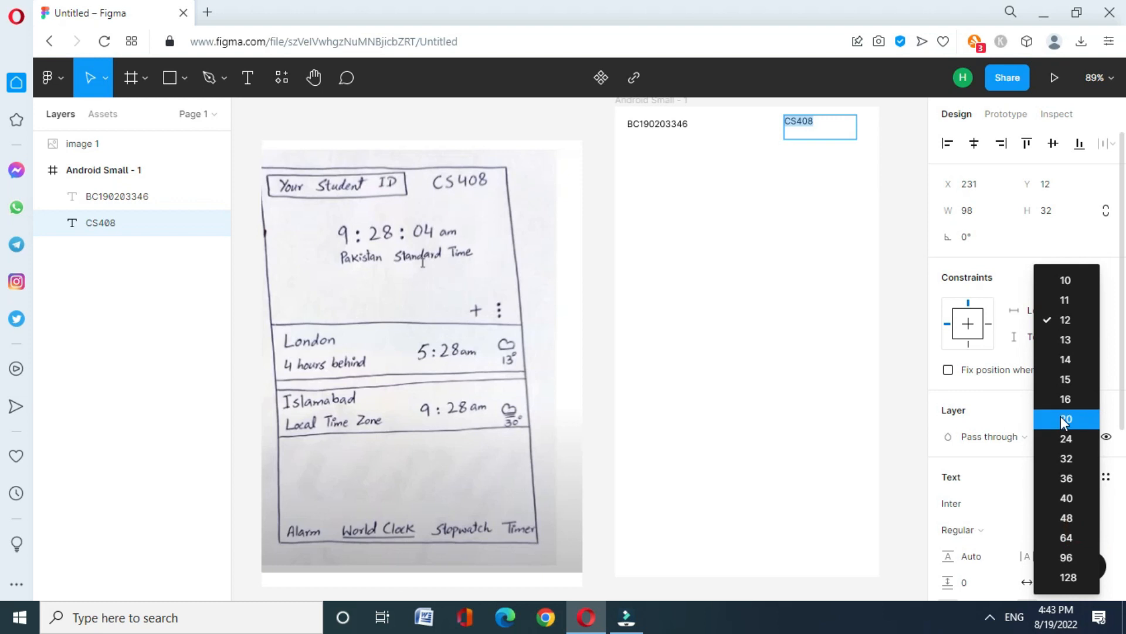
{"action": "left_click", "coordinate": [1063, 384]}
{"action": "left_click", "coordinate": [1086, 529]}
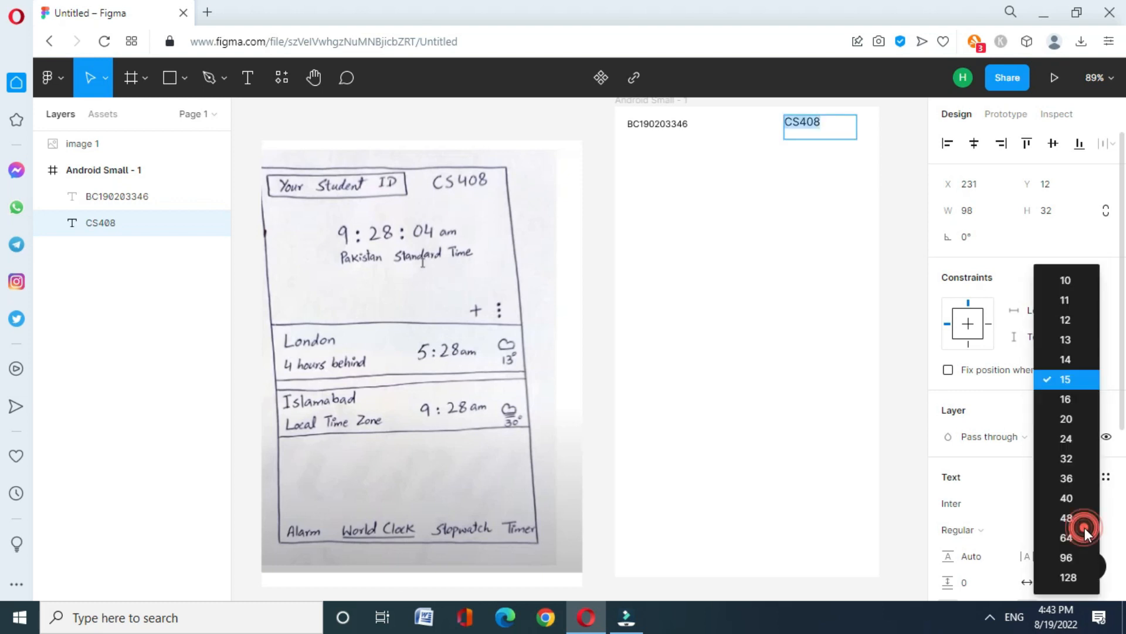
{"action": "left_click", "coordinate": [1060, 446]}
Set the student ID text to font size 20 and resize its box to about 149 × 19.
{"action": "double_click", "coordinate": [671, 126]}
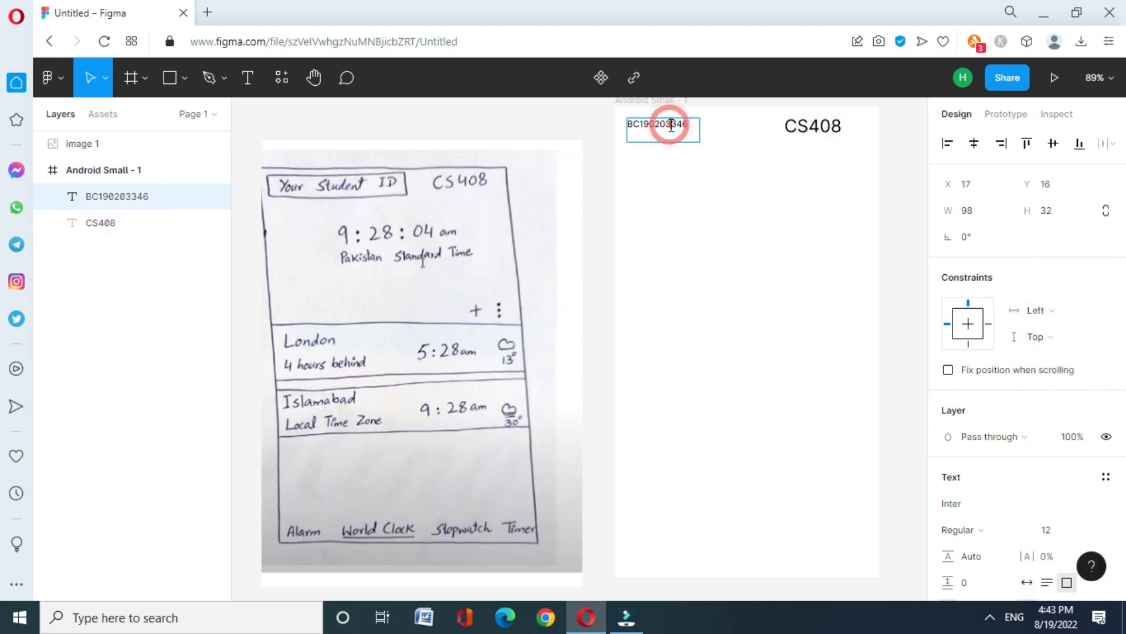
{"action": "left_click", "coordinate": [1086, 529]}
{"action": "left_click", "coordinate": [1069, 420]}
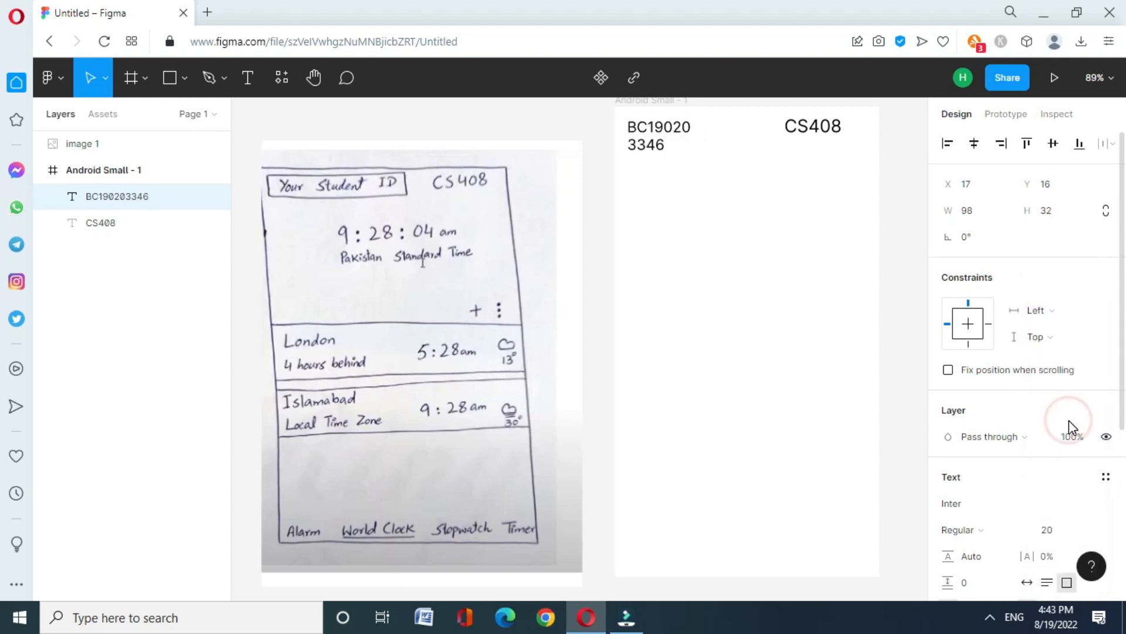
{"action": "left_click", "coordinate": [661, 143]}
{"action": "key", "text": "Escape"}
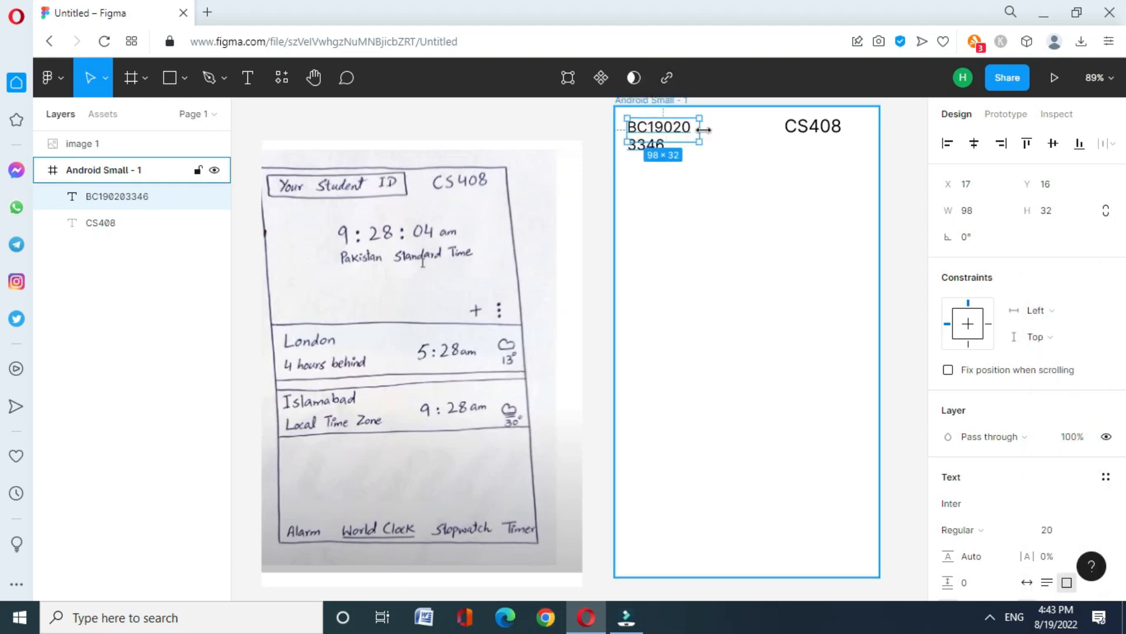
{"action": "left_click_drag", "start_coordinate": [700, 142], "coordinate": [730, 133]}
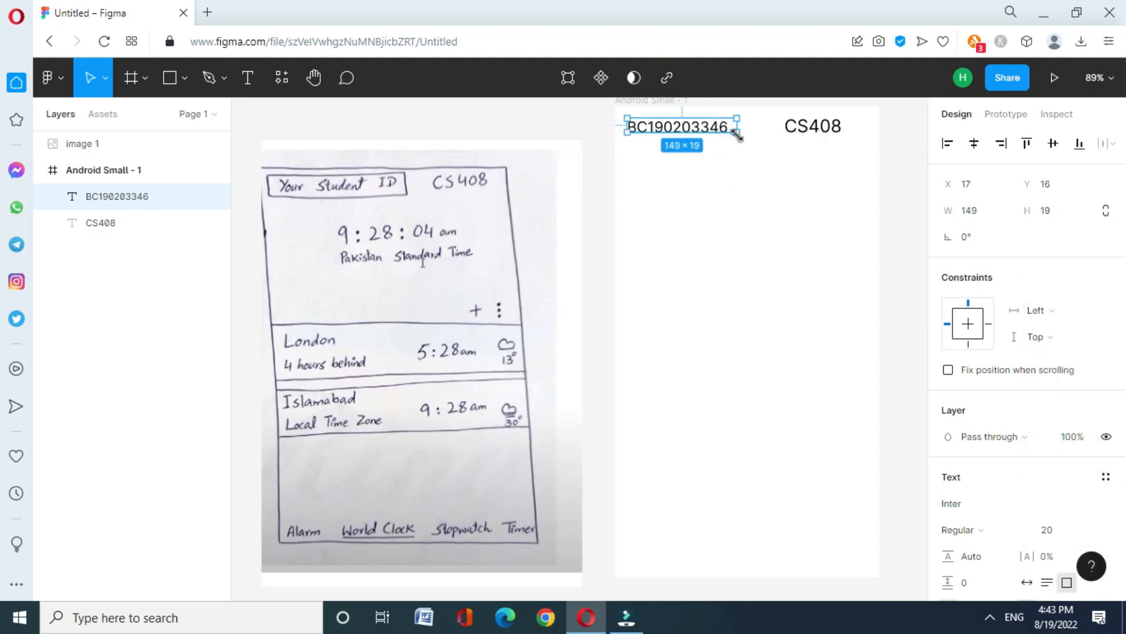
Add a text box about 180 × 42 below the header reading "9: 28: 04 am" and "Pakistan Standard Time" on separate lines.
{"action": "left_click", "coordinate": [839, 240]}
{"action": "left_click", "coordinate": [248, 87]}
{"action": "left_click_drag", "start_coordinate": [676, 169], "coordinate": [810, 200]}
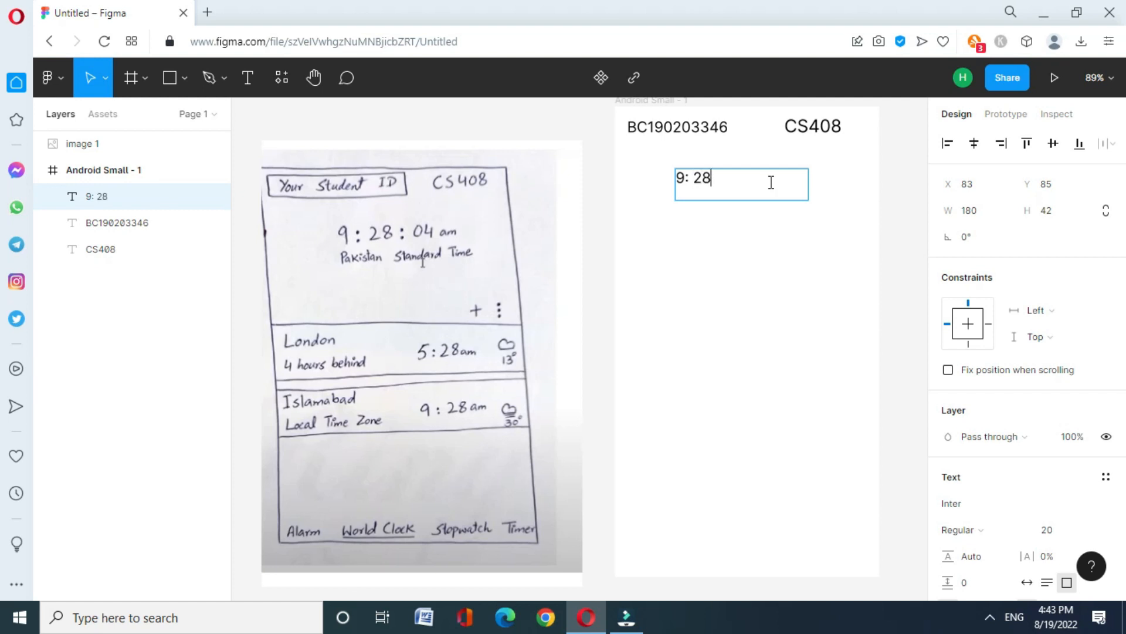
{"action": "key", "text": "End"}
{"action": "type", "text": "Pak"}
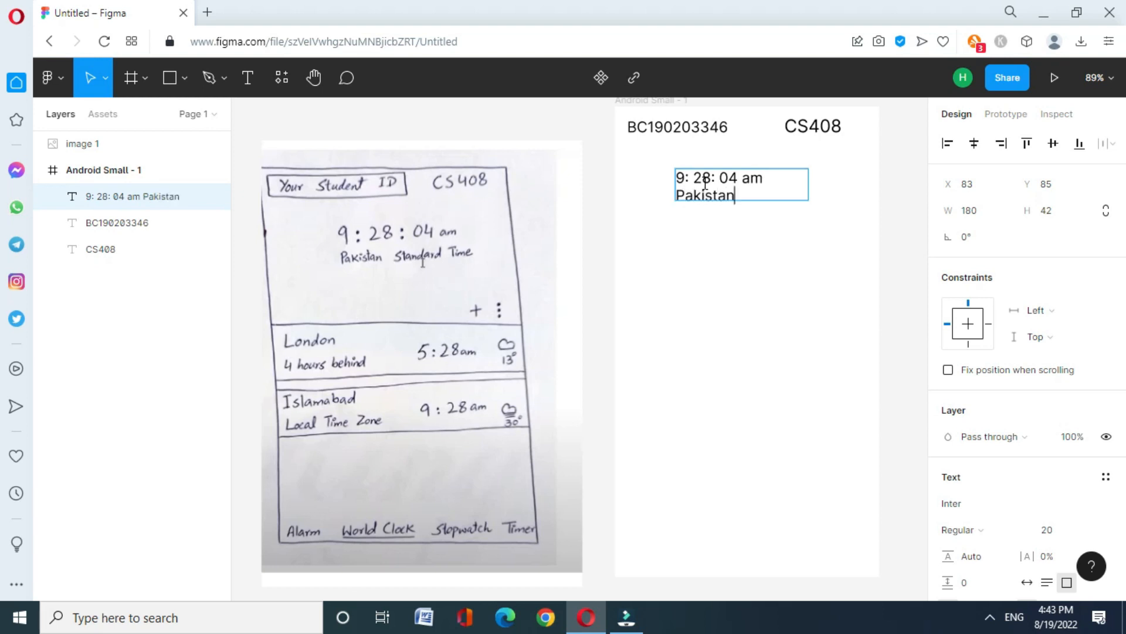
{"action": "type", "text": "istan Standard Time"}
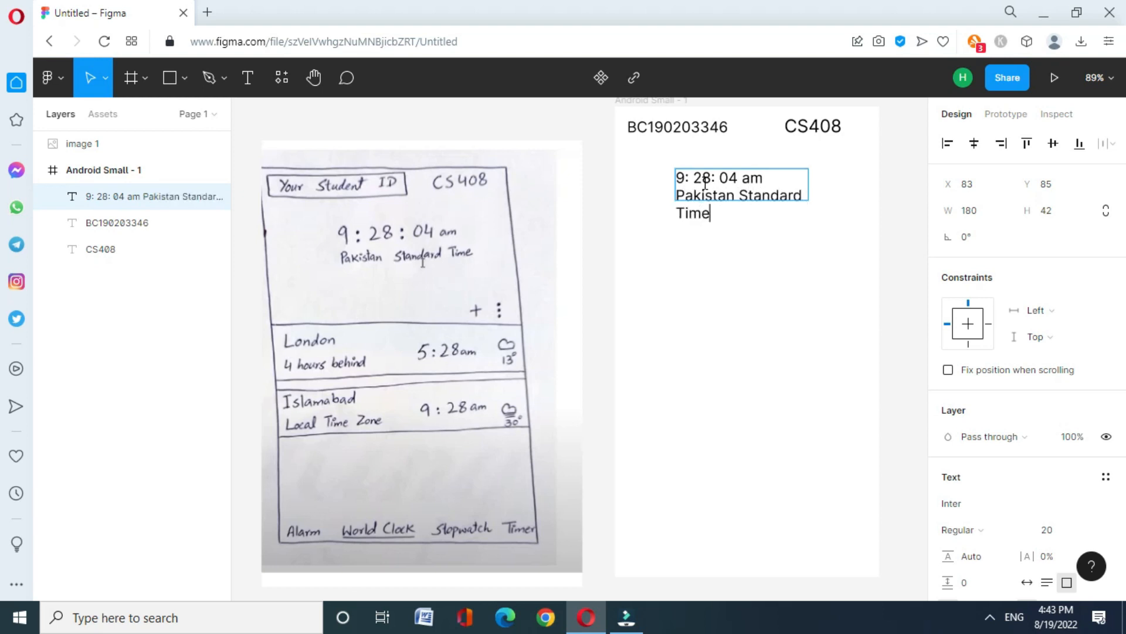
Widen the Pakistan Standard Time text box to about 264 × 44 and indent both lines with leading spaces to center them.
{"action": "key", "text": "ctrl+a"}
{"action": "left_click", "coordinate": [729, 184]}
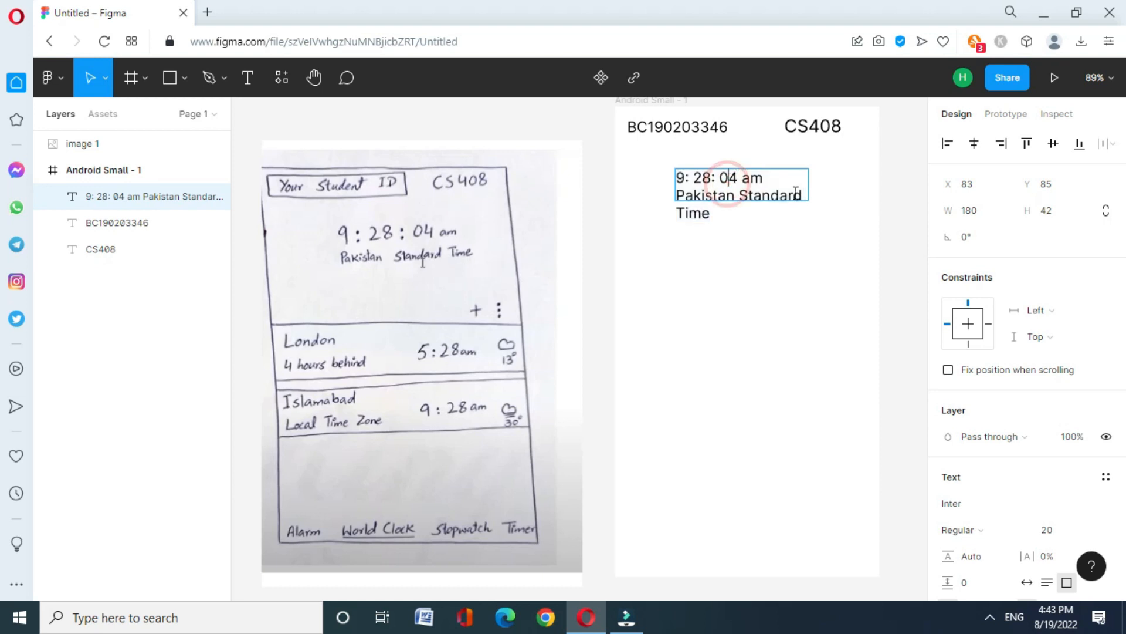
{"action": "left_click", "coordinate": [679, 179]}
{"action": "left_click", "coordinate": [671, 187]}
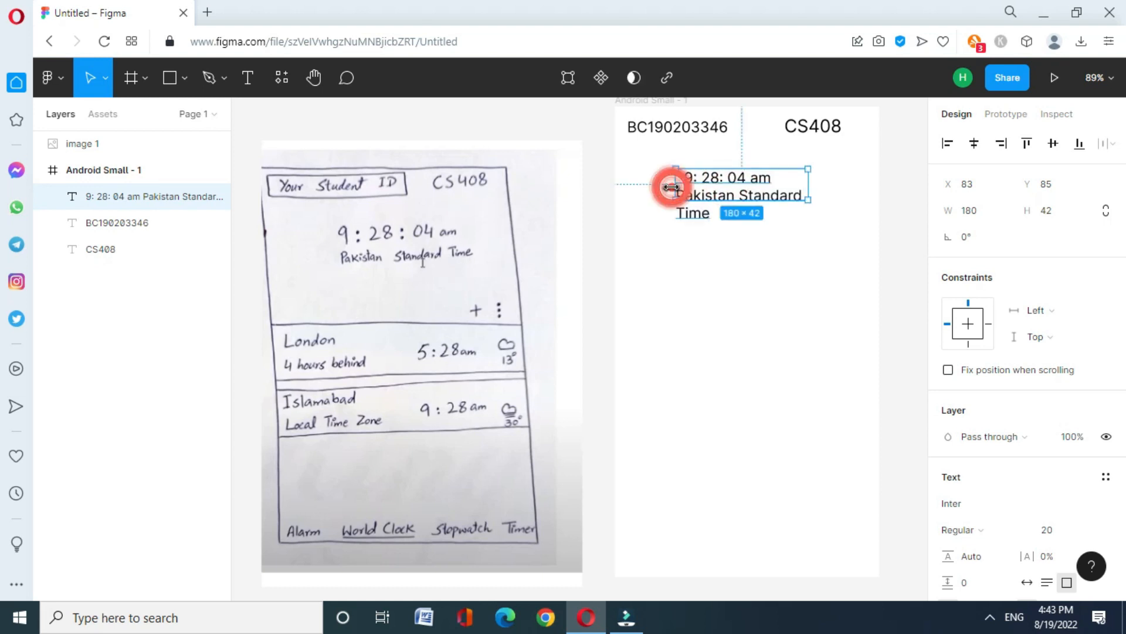
{"action": "left_click_drag", "start_coordinate": [671, 202], "coordinate": [646, 201]}
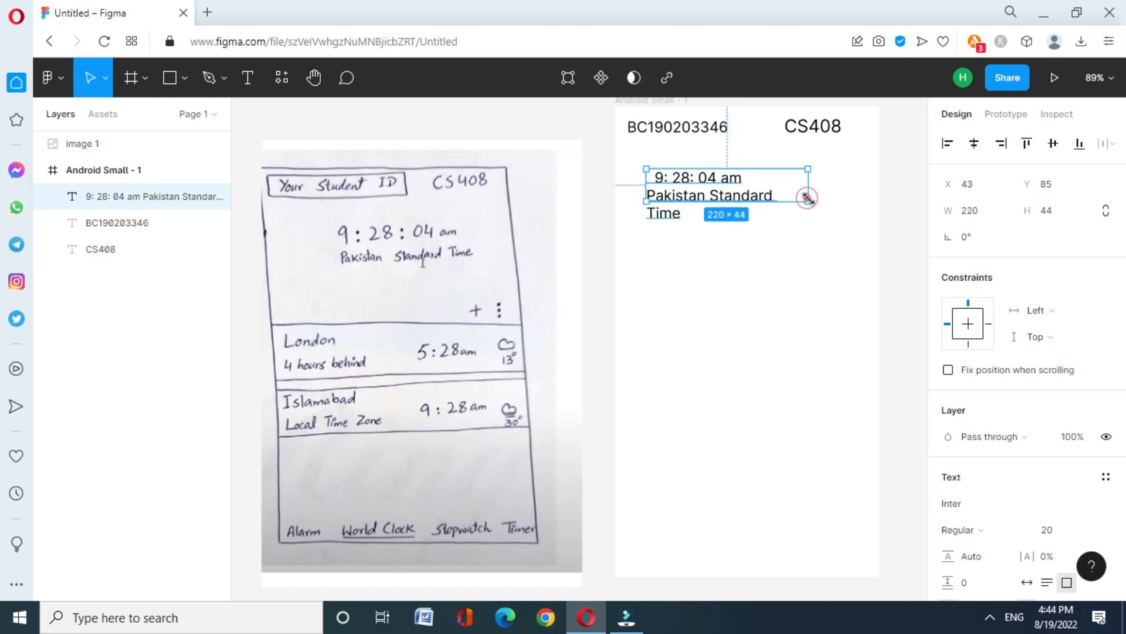
{"action": "left_click_drag", "start_coordinate": [808, 195], "coordinate": [841, 194]}
{"action": "double_click", "coordinate": [659, 179]}
{"action": "left_click", "coordinate": [655, 180]}
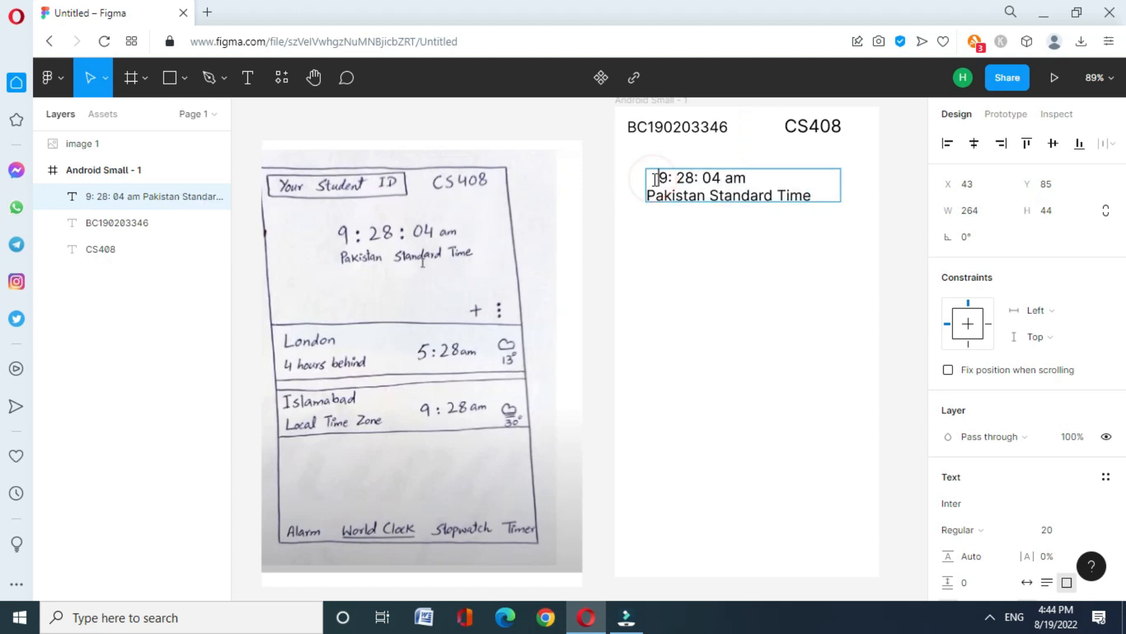
{"action": "left_click", "coordinate": [648, 195]}
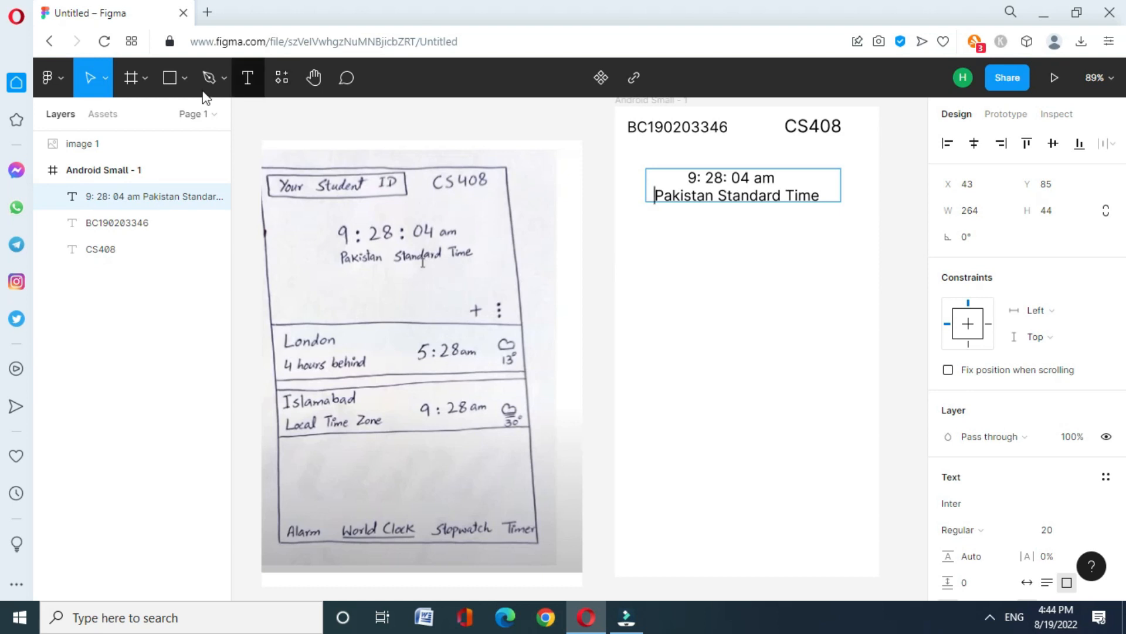
Draw a divider line about 360 long across the full width of the frame at about Y 275.
{"action": "left_click", "coordinate": [185, 78]}
{"action": "left_click", "coordinate": [170, 140]}
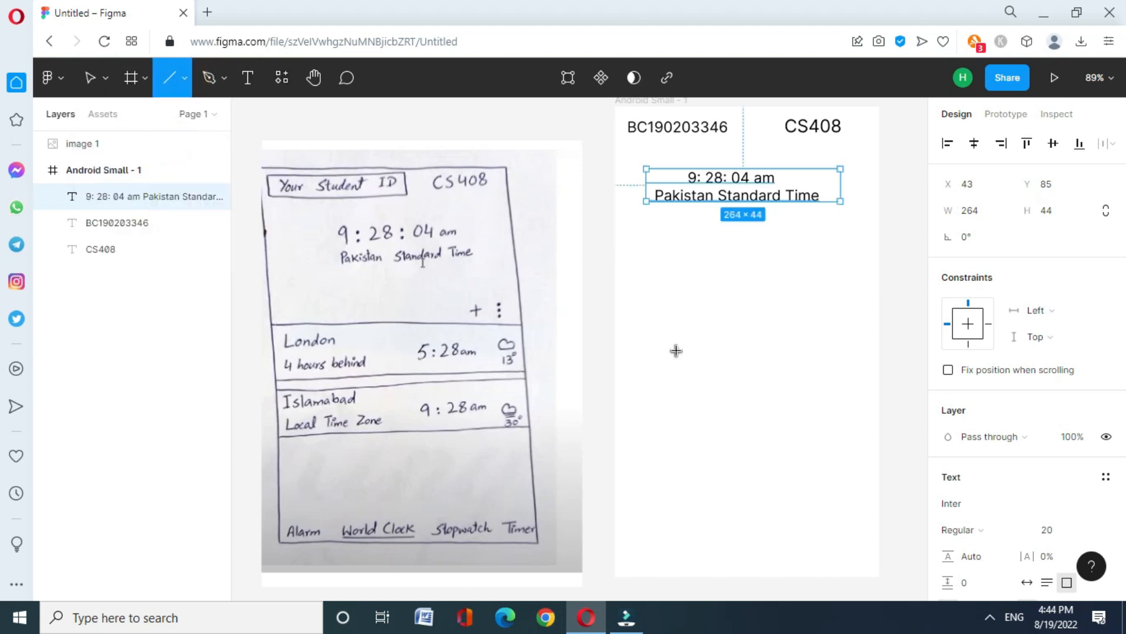
{"action": "mouse_move", "coordinate": [614, 309]}
{"action": "left_mouse_down"}
{"action": "mouse_move", "coordinate": [794, 292]}
{"action": "mouse_move", "coordinate": [879, 313]}
{"action": "left_mouse_up"}
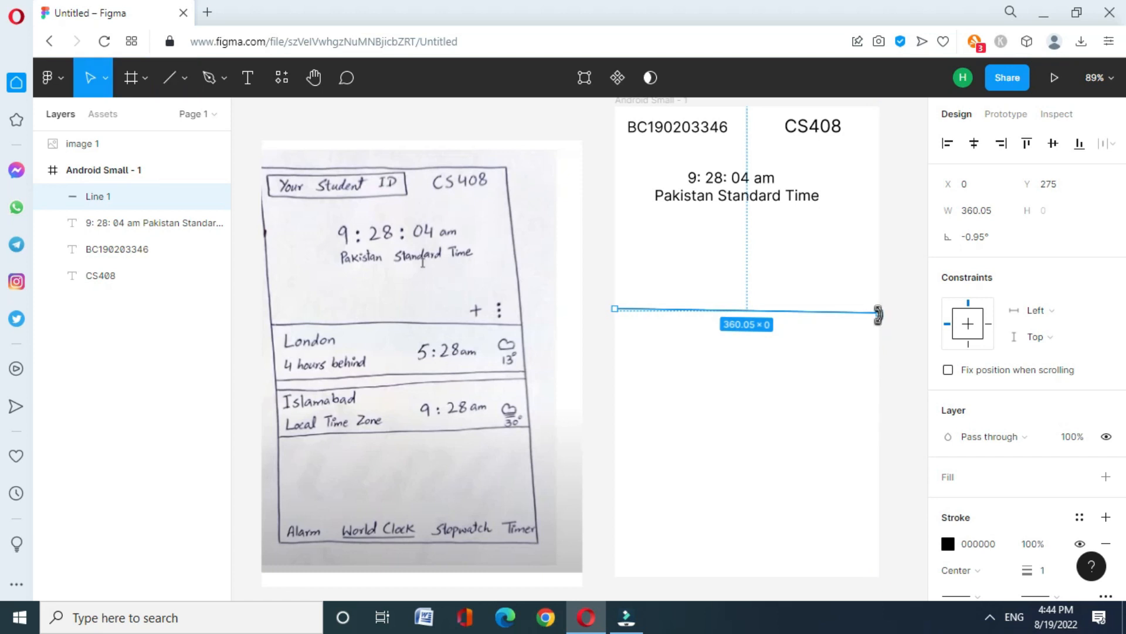
Paste three copies of the divider line in place and hide all three copies.
{"action": "key", "text": "ctrl+v"}
{"action": "key", "text": "ctrl+v"}
{"action": "key", "text": "ctrl+v"}
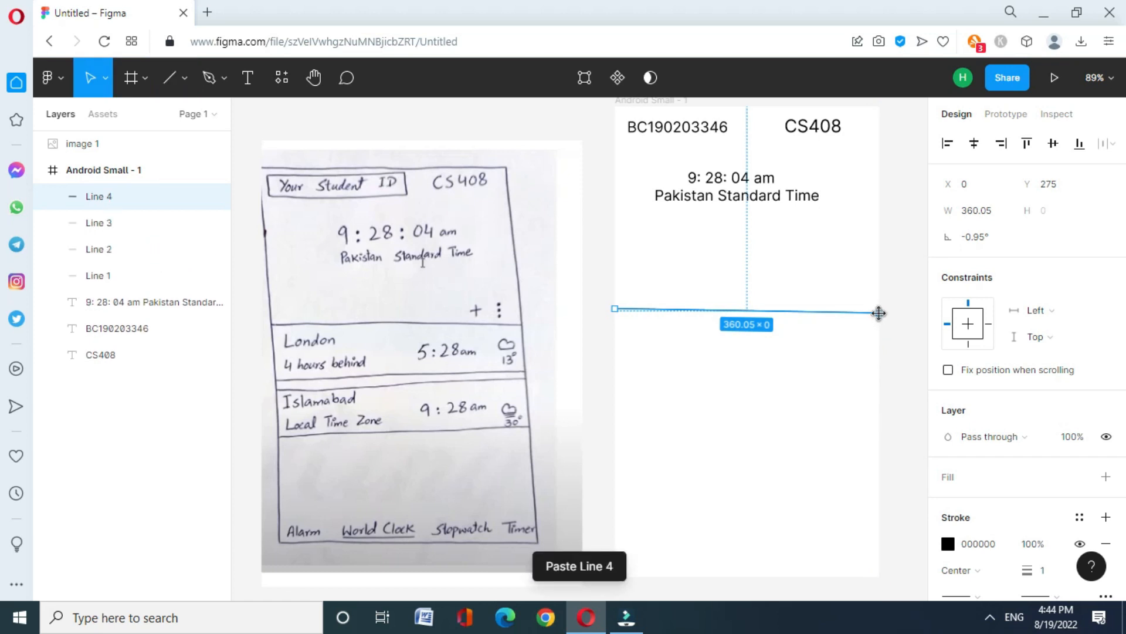
{"action": "left_click", "coordinate": [214, 196]}
{"action": "left_click", "coordinate": [215, 223]}
{"action": "left_click", "coordinate": [215, 249]}
Move the original divider to about Y 395, then show Line 2 and place it below that divider in the lower frame.
{"action": "left_click", "coordinate": [698, 311]}
{"action": "left_click_drag", "start_coordinate": [704, 327], "coordinate": [707, 403]}
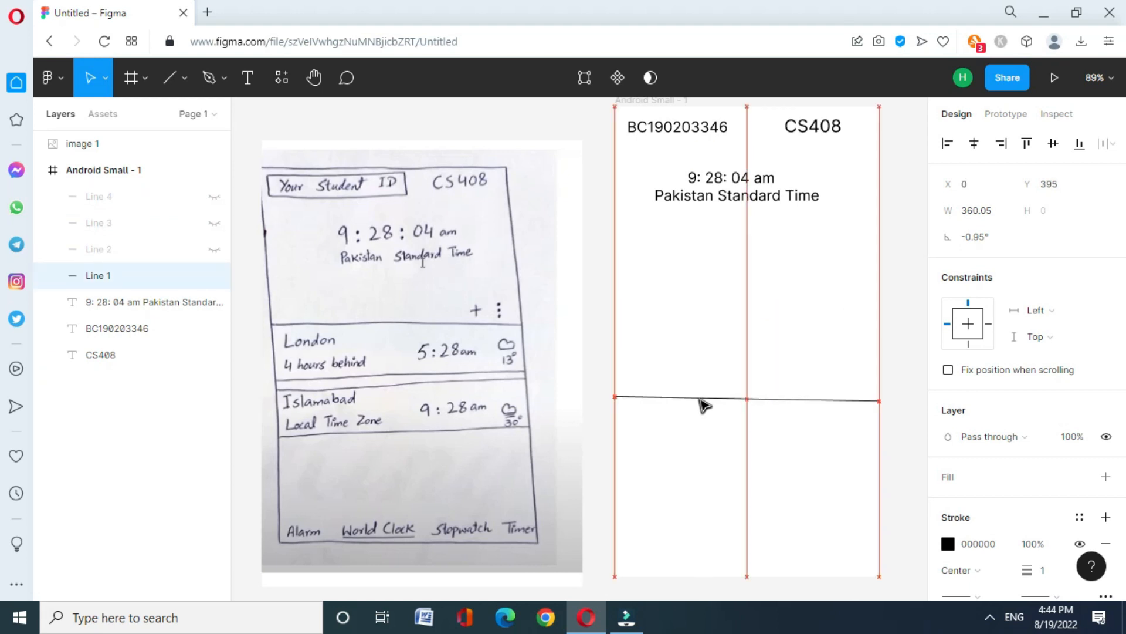
{"action": "left_click", "coordinate": [216, 250]}
{"action": "left_click", "coordinate": [732, 314]}
{"action": "left_click_drag", "start_coordinate": [732, 315], "coordinate": [734, 473]}
Show Line 3 and move it to about Y 377, then show Line 4 at the original divider position.
{"action": "left_click", "coordinate": [217, 224]}
{"action": "left_click_drag", "start_coordinate": [725, 312], "coordinate": [723, 390]}
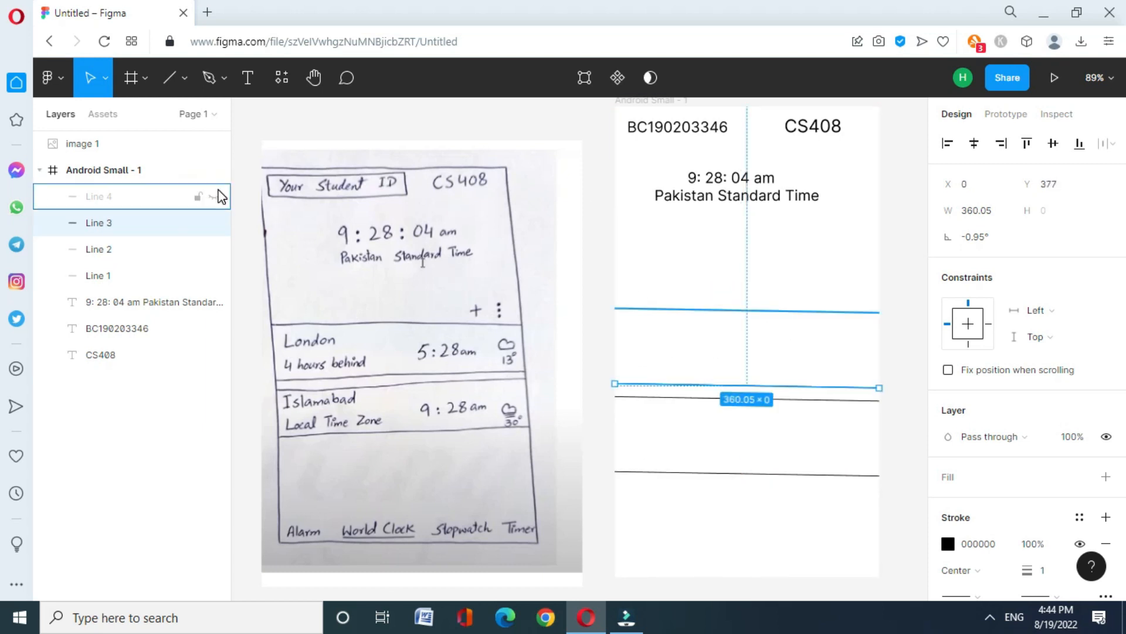
{"action": "left_click", "coordinate": [213, 197]}
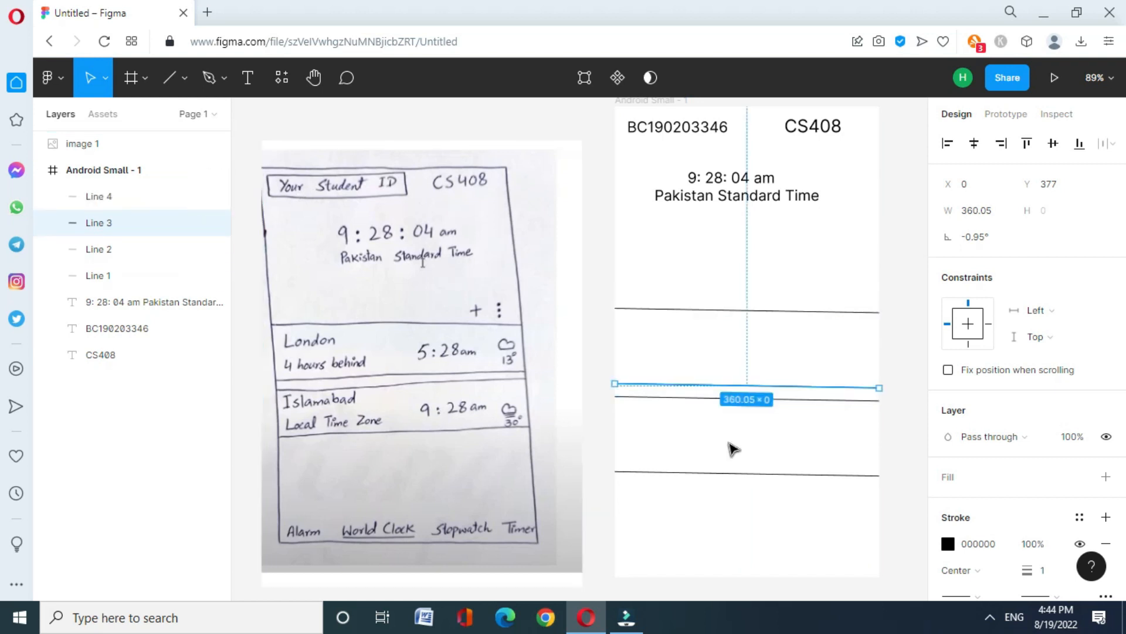
Add a text box about 166 × 67 in the upper divider row reading "London" and "4 hours behind" on separate lines.
{"action": "left_click", "coordinate": [248, 78]}
{"action": "left_click_drag", "start_coordinate": [621, 319], "coordinate": [738, 369]}
{"action": "type", "text": "Londo"}
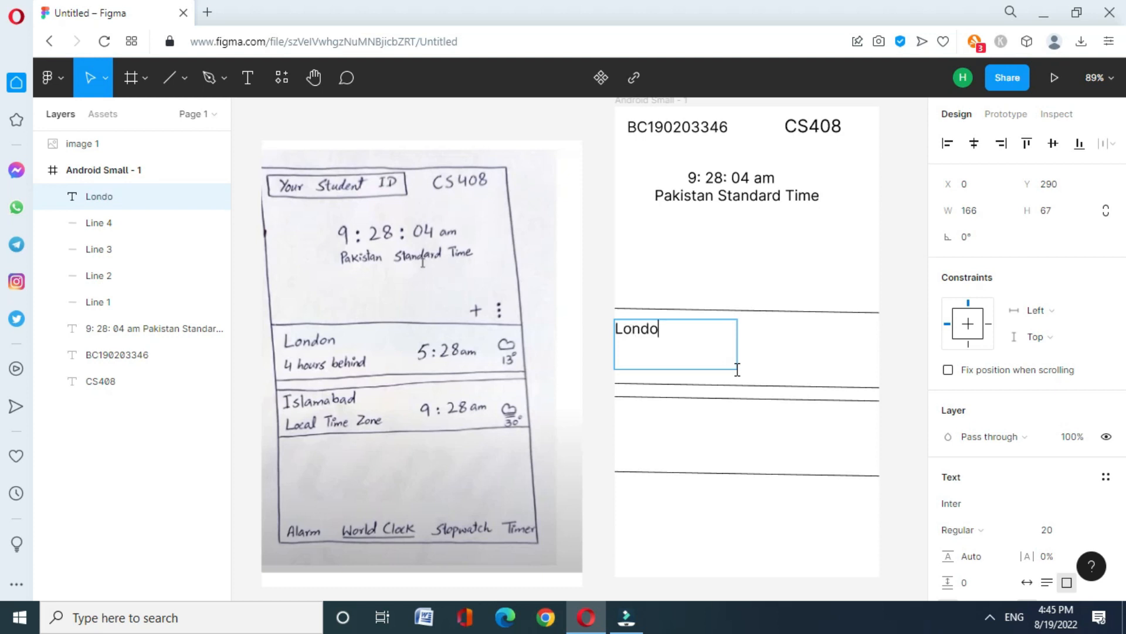
{"action": "type", "text": "n 4 hours behi"}
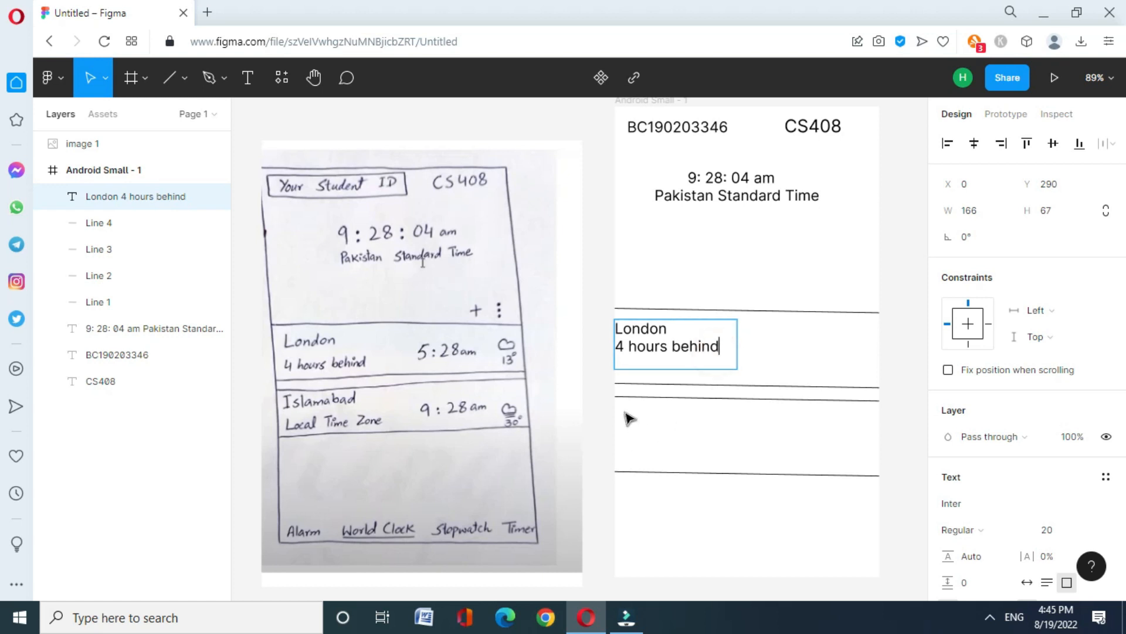
Add a text box about 152 × 74 in the lower divider row reading "Islamabad" and "Local Time Zone".
{"action": "left_click", "coordinate": [248, 77]}
{"action": "left_click_drag", "start_coordinate": [625, 409], "coordinate": [738, 464]}
{"action": "left_click", "coordinate": [694, 432]}
{"action": "type", "text": "Islamabad"}
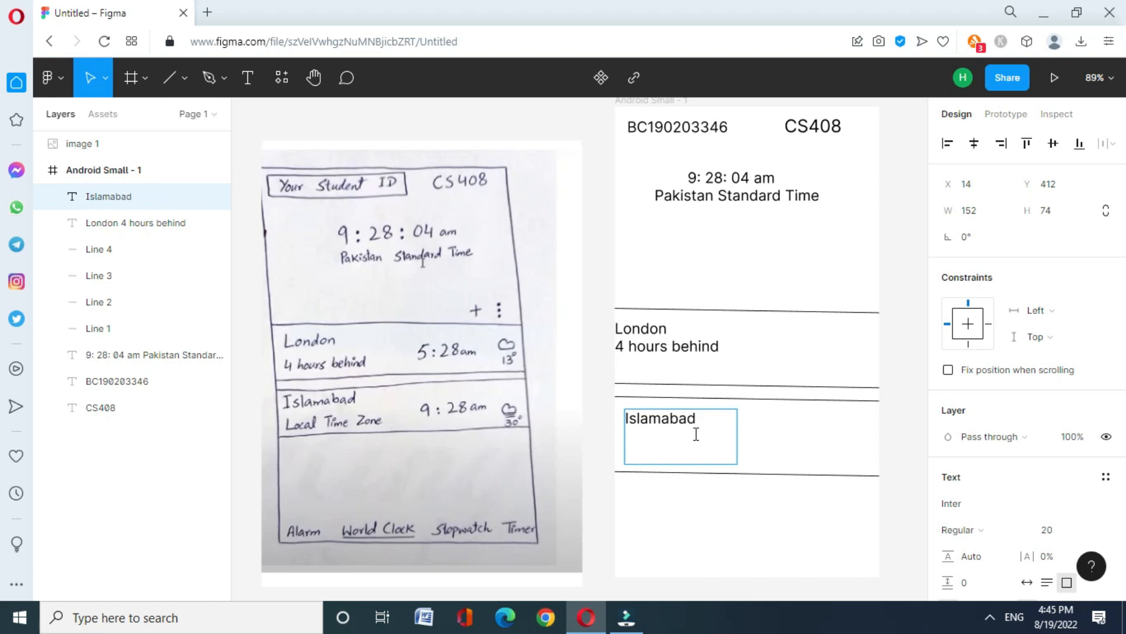
{"action": "type", "text": " Local Time Zone"}
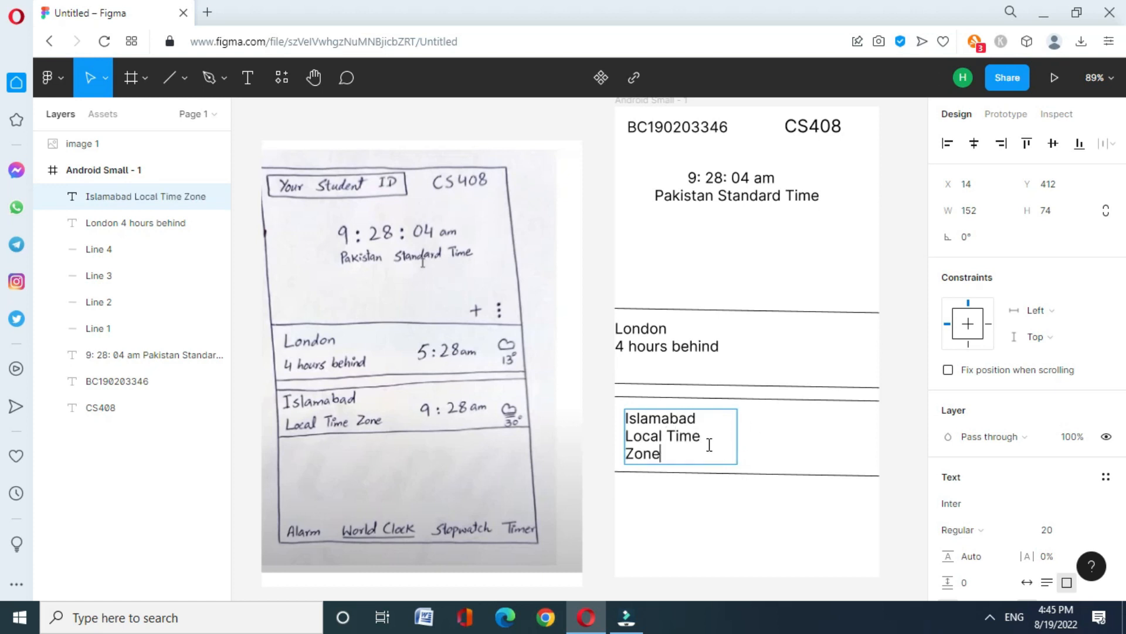
Widen the Islamabad text box so "Local Time Zone" fits one line, and align the Islamabad and London texts within their rows.
{"action": "left_click_drag", "start_coordinate": [737, 450], "coordinate": [755, 449]}
{"action": "left_click", "coordinate": [787, 501]}
{"action": "left_click", "coordinate": [649, 410]}
{"action": "left_click_drag", "start_coordinate": [656, 432], "coordinate": [653, 447]}
{"action": "left_click_drag", "start_coordinate": [656, 343], "coordinate": [665, 351]}
{"action": "left_click", "coordinate": [767, 519]}
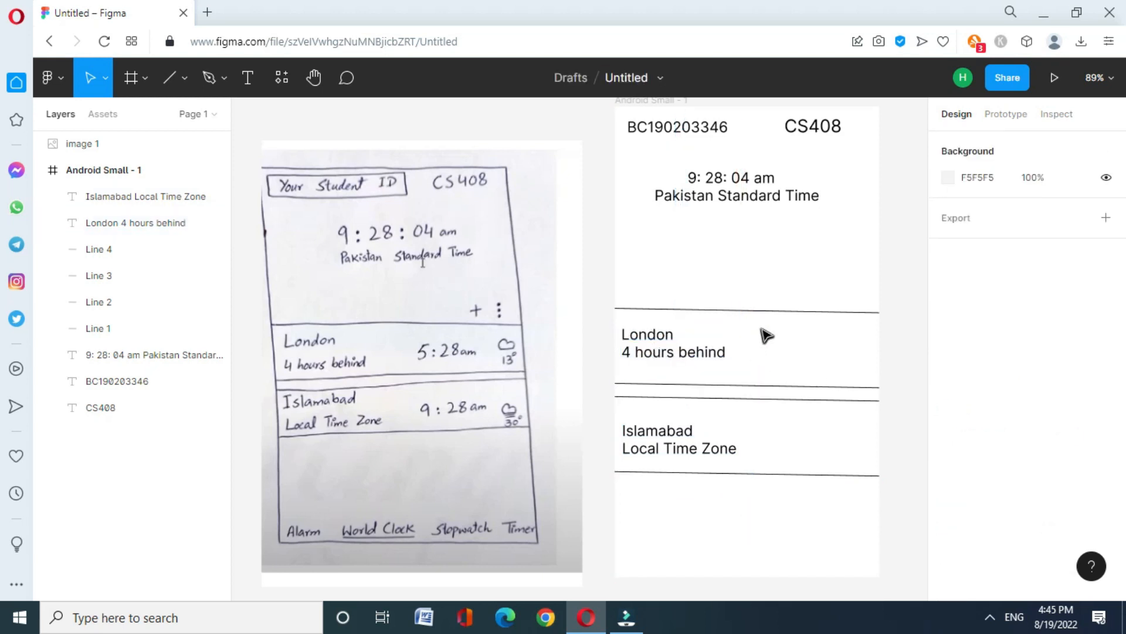
Add a text box about 321 × 38 near the frame's lower edge reading "Alarm World Clock Stopwatch Timer".
{"action": "left_click", "coordinate": [886, 351]}
{"action": "key", "text": "ctrl+plus"}
{"action": "key", "text": "shift+0"}
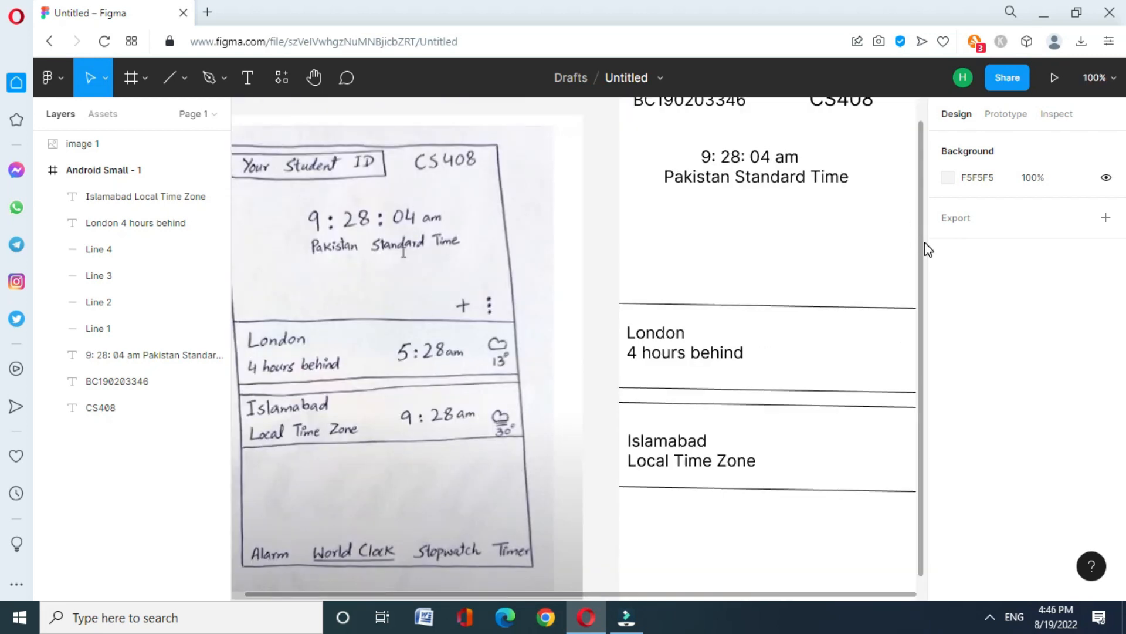
{"action": "left_click_drag", "start_coordinate": [919, 240], "coordinate": [913, 340]}
{"action": "left_click", "coordinate": [738, 381]}
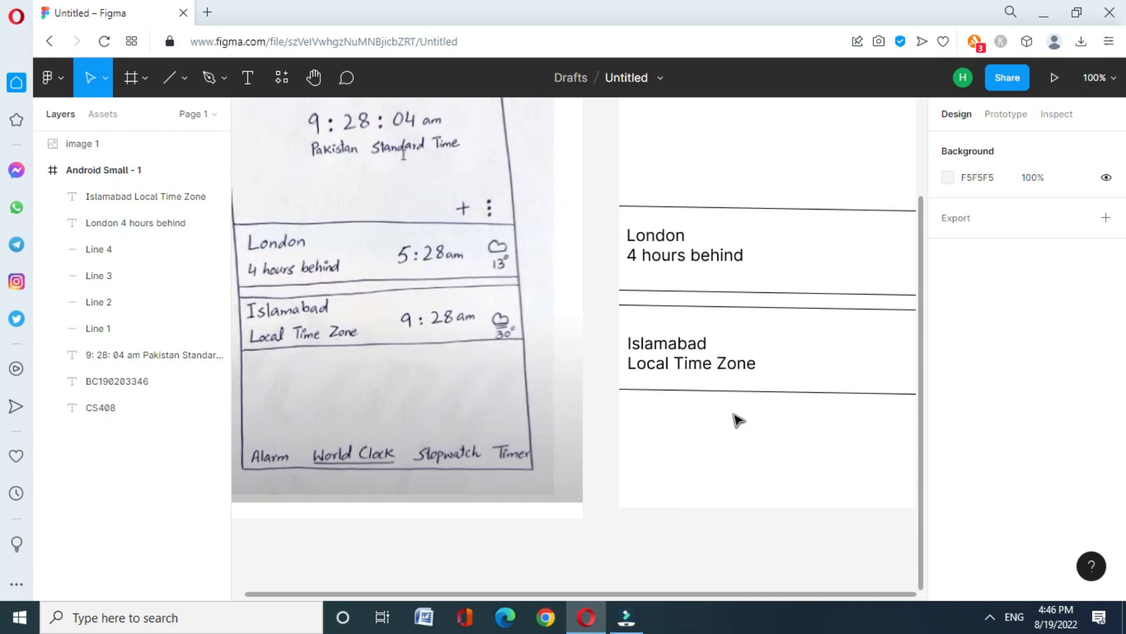
{"action": "left_click", "coordinate": [246, 78]}
{"action": "left_click_drag", "start_coordinate": [629, 465], "coordinate": [895, 497]}
{"action": "type", "text": "Alarm Wo"}
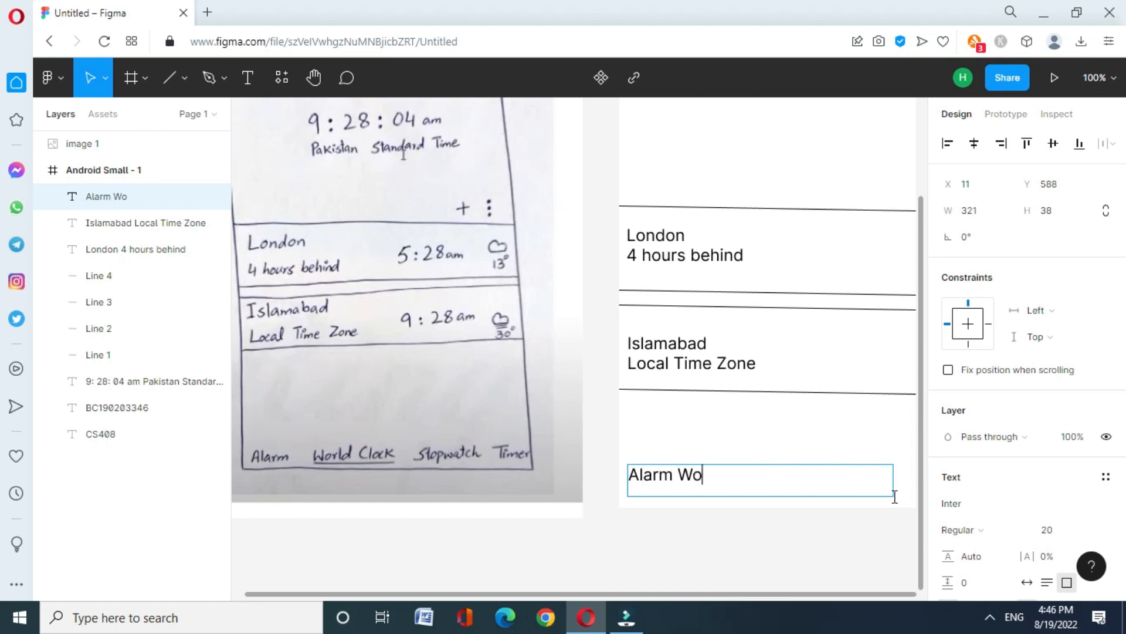
{"action": "type", "text": "rld Clock S"}
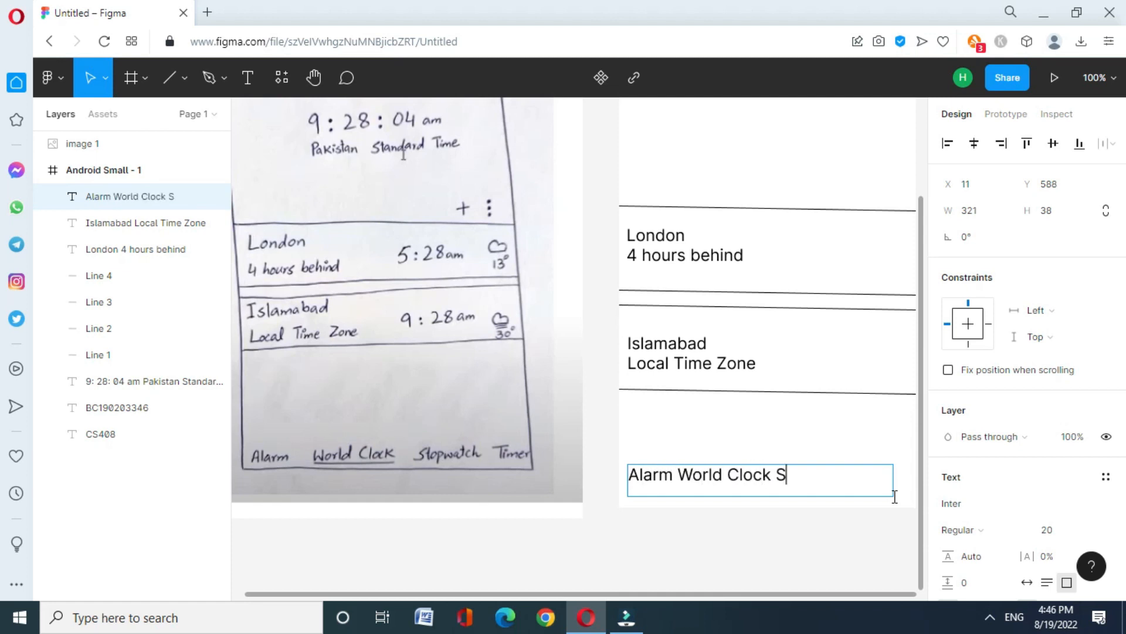
{"action": "type", "text": "topwatch T"}
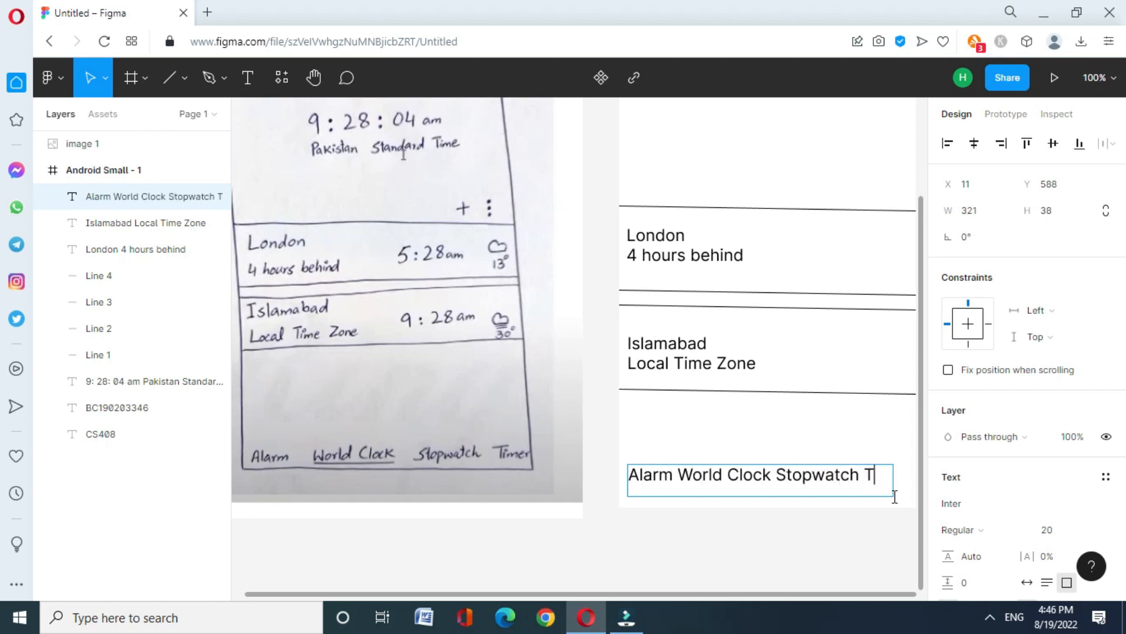
{"action": "type", "text": "imer"}
Set the navigation text to size 16, space its four labels apart, and widen its box to about 349.
{"action": "key", "text": "ctrl+a"}
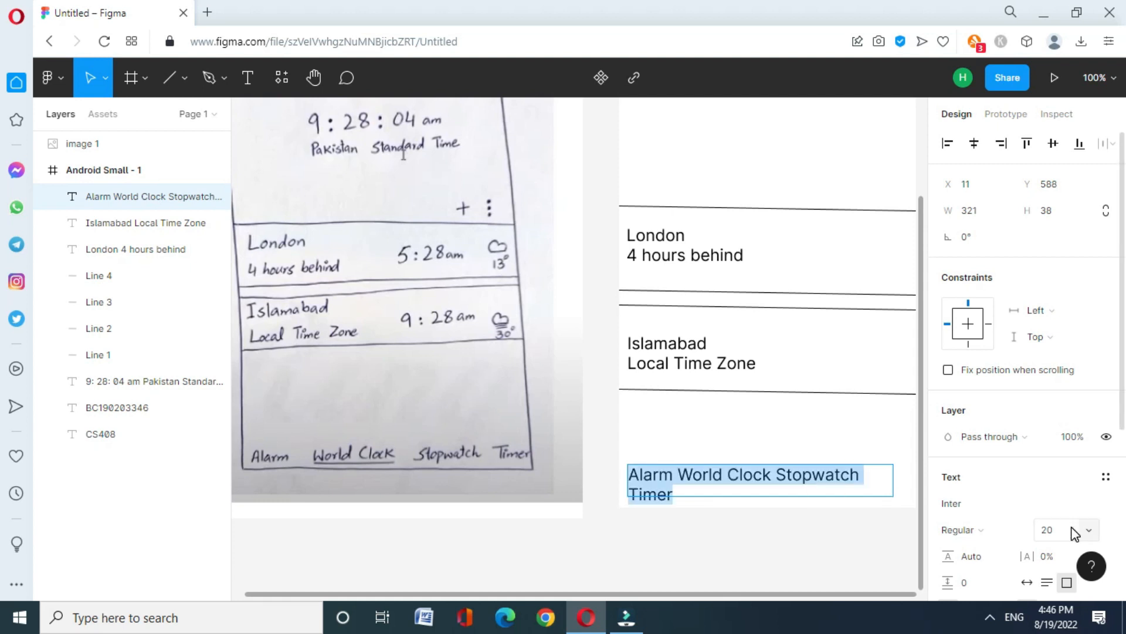
{"action": "left_click", "coordinate": [1090, 531]}
{"action": "left_click", "coordinate": [1066, 399]}
{"action": "left_click", "coordinate": [667, 472]}
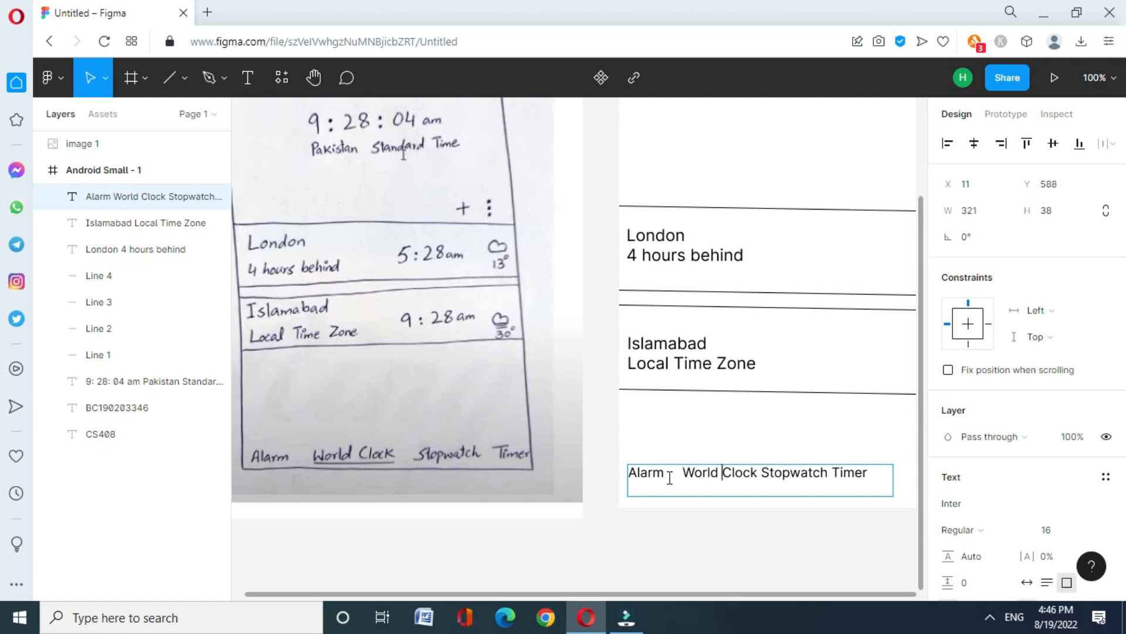
{"action": "key", "text": "Left"}
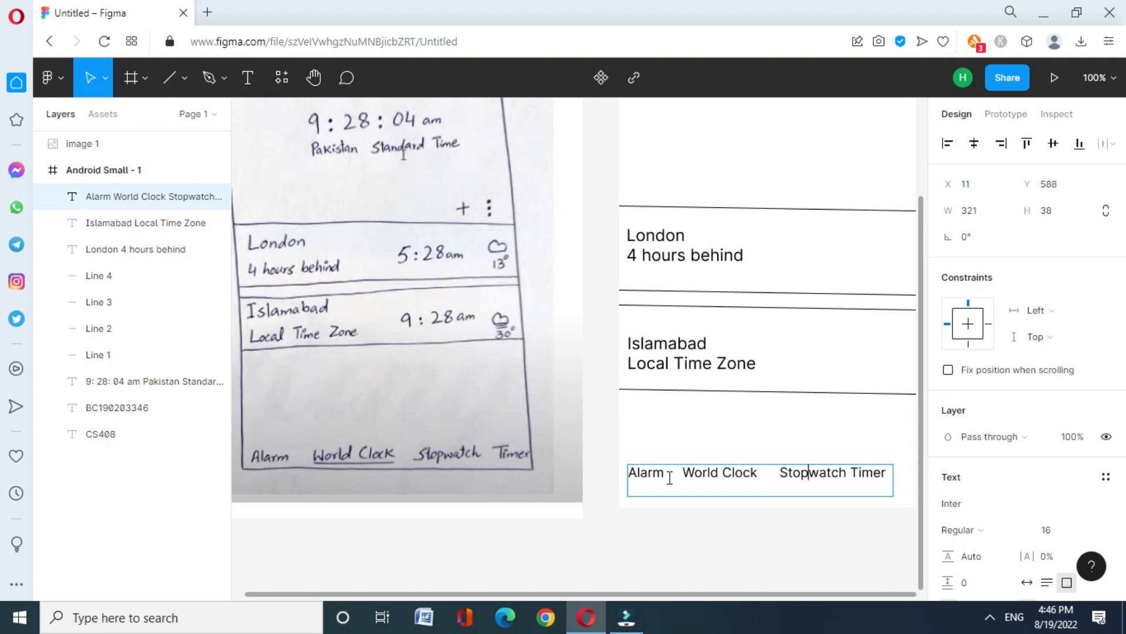
{"action": "key", "text": "Escape"}
{"action": "left_click_drag", "start_coordinate": [894, 487], "coordinate": [916, 487]}
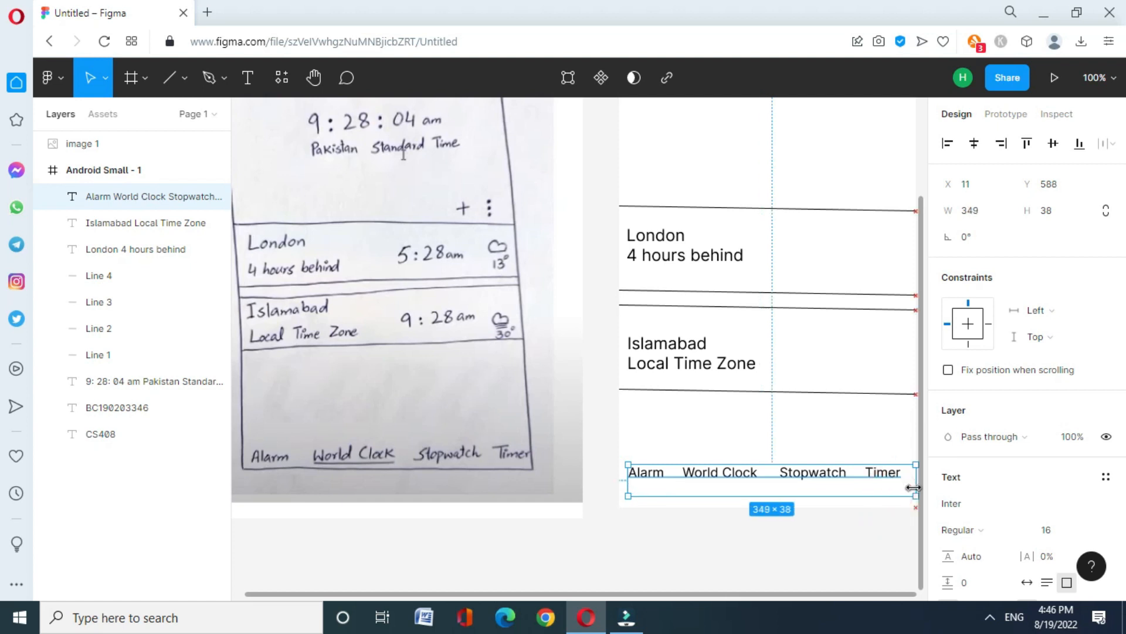
Underline "World Clock" in the navigation text.
{"action": "double_click", "coordinate": [750, 473]}
{"action": "left_click_drag", "start_coordinate": [758, 473], "coordinate": [669, 469]}
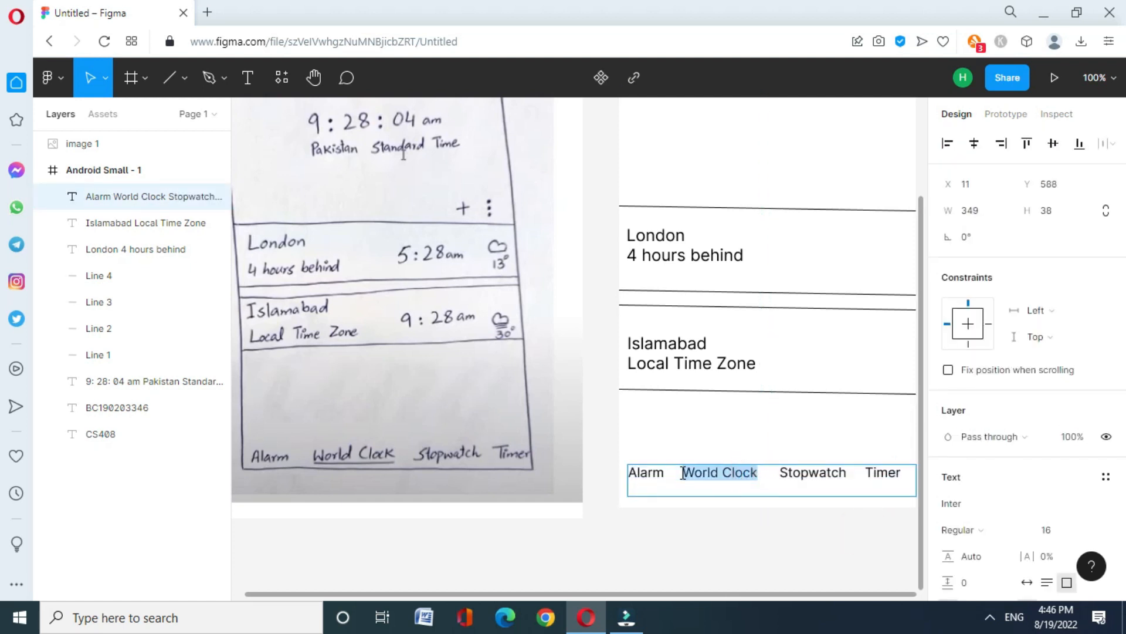
{"action": "key", "text": "ctrl+u"}
Add a "5:28am" text box in the London row at font size 20 and resize it to about 86 × 45.
{"action": "left_click", "coordinate": [254, 81]}
{"action": "left_click_drag", "start_coordinate": [796, 228], "coordinate": [853, 267]}
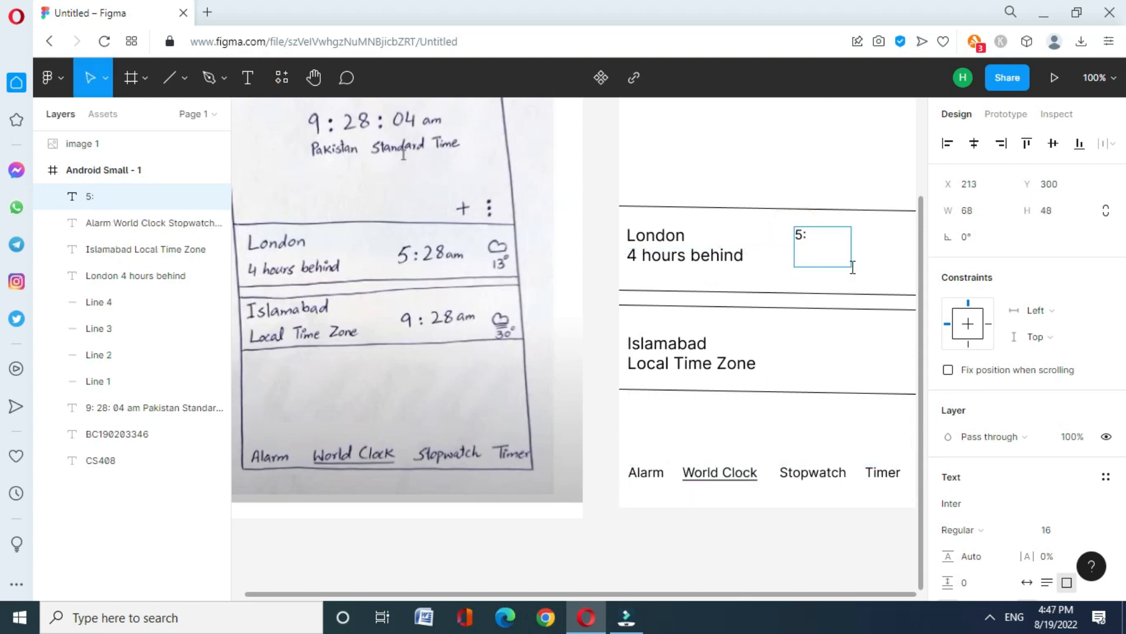
{"action": "key", "text": "ctrl+a"}
{"action": "left_click", "coordinate": [1076, 530]}
{"action": "left_click", "coordinate": [1092, 534]}
{"action": "left_click", "coordinate": [1068, 418]}
{"action": "left_click", "coordinate": [799, 236]}
{"action": "key", "text": "Escape"}
{"action": "left_click_drag", "start_coordinate": [794, 228], "coordinate": [778, 228]}
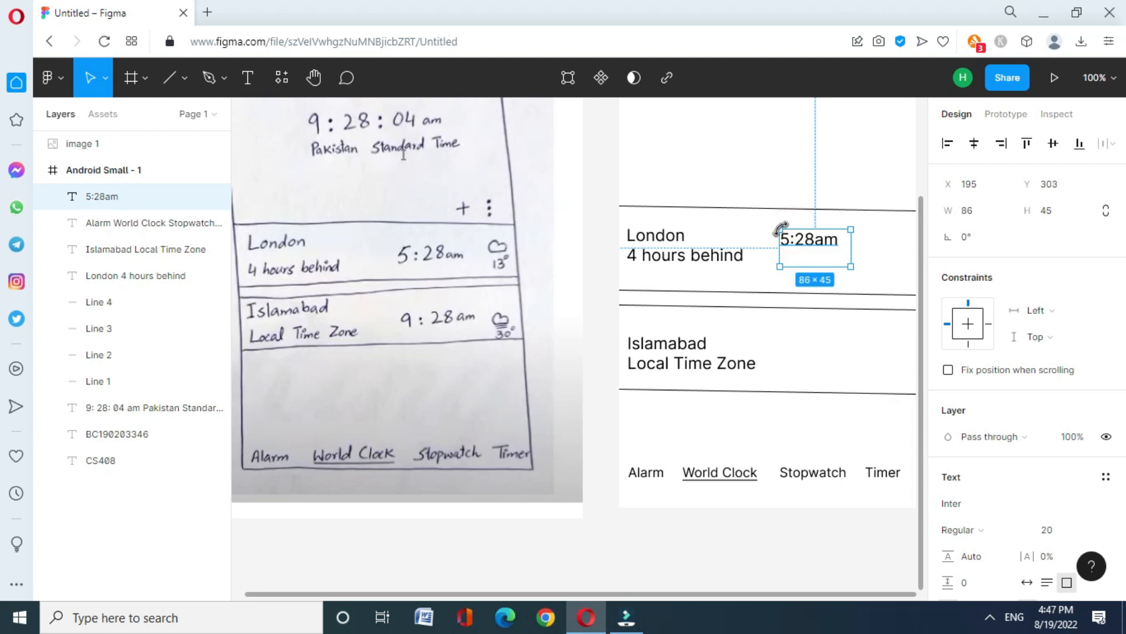
Duplicate the London time text, place a copy in the Islamabad row at about Y 443, and change it to "9:28am".
{"action": "key", "text": "ctrl+v"}
{"action": "left_click", "coordinate": [215, 196]}
{"action": "left_click_drag", "start_coordinate": [818, 248], "coordinate": [812, 359]}
{"action": "left_click", "coordinate": [215, 196]}
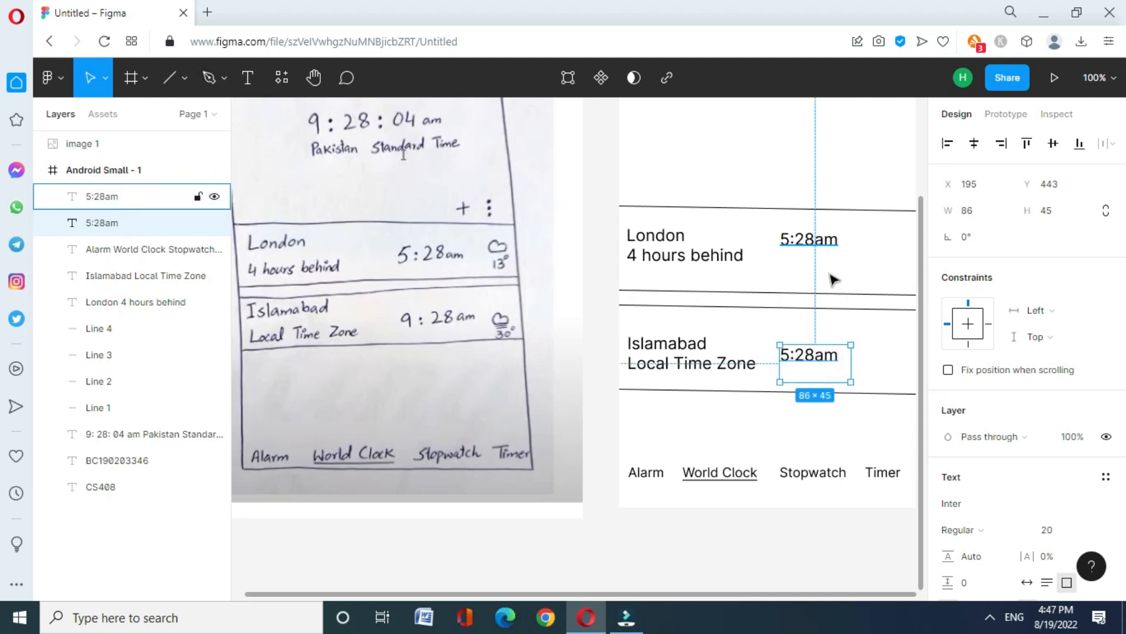
{"action": "double_click", "coordinate": [793, 359]}
{"action": "left_click", "coordinate": [792, 358]}
{"action": "key", "text": "BackSpace"}
{"action": "type", "text": "9"}
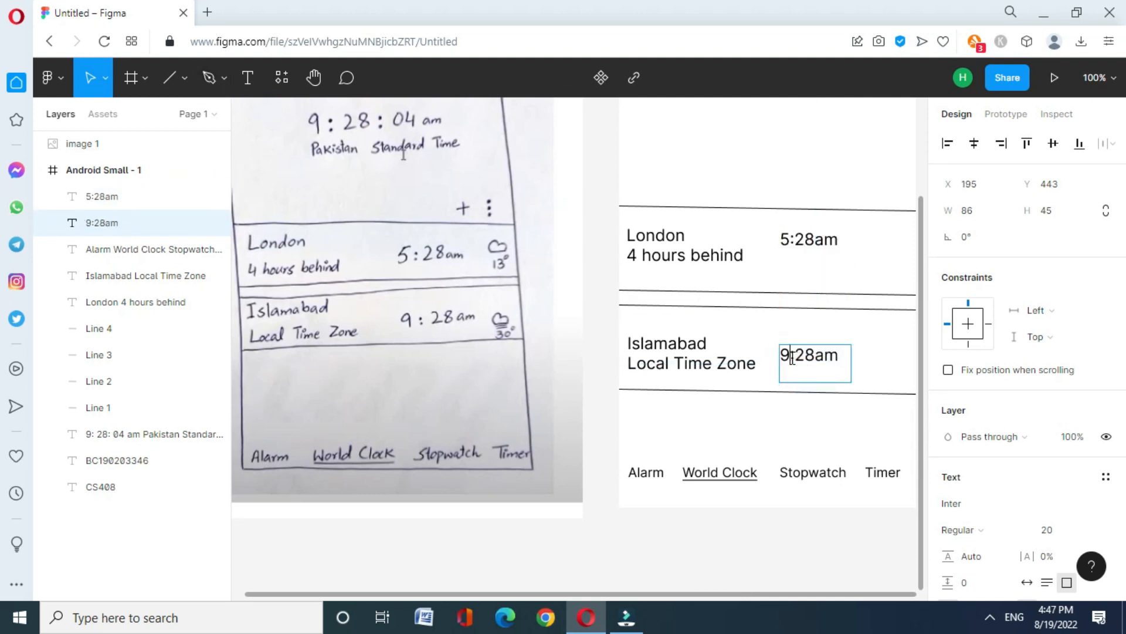
{"action": "key", "text": "Escape"}
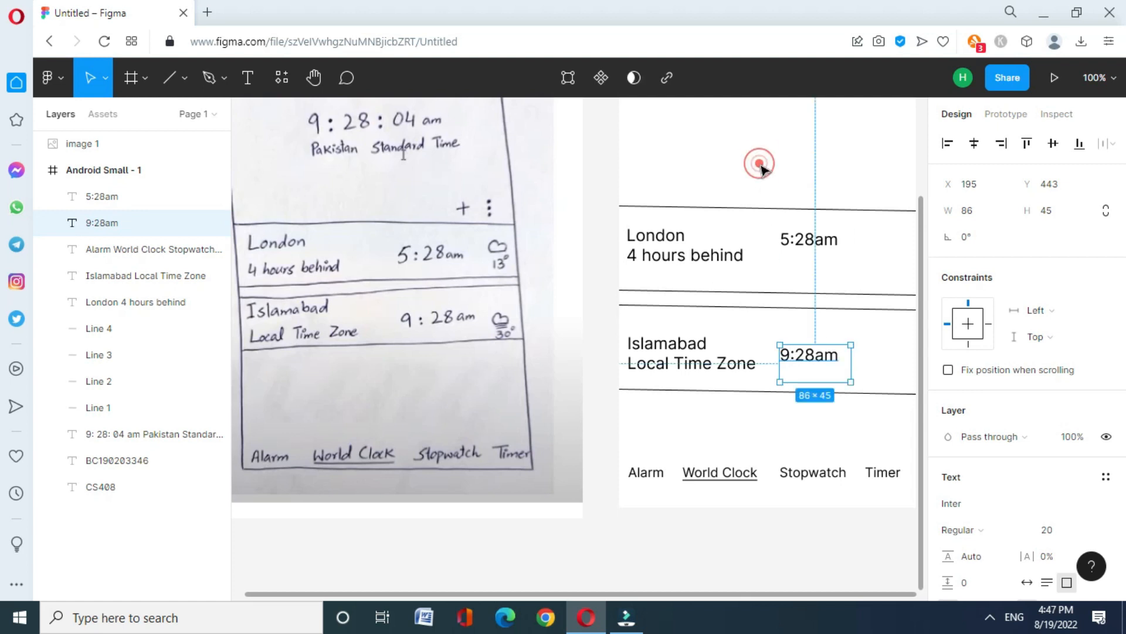
Find the Iconify plugin and run it.
{"action": "left_click", "coordinate": [281, 79]}
{"action": "left_click", "coordinate": [380, 169]}
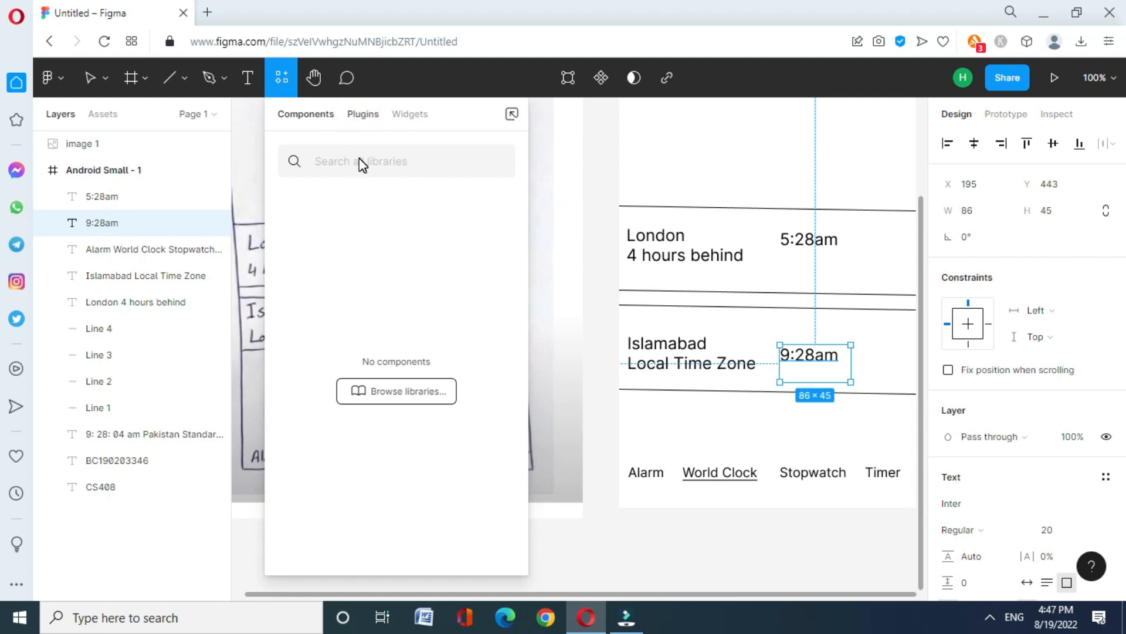
{"action": "left_click", "coordinate": [364, 116]}
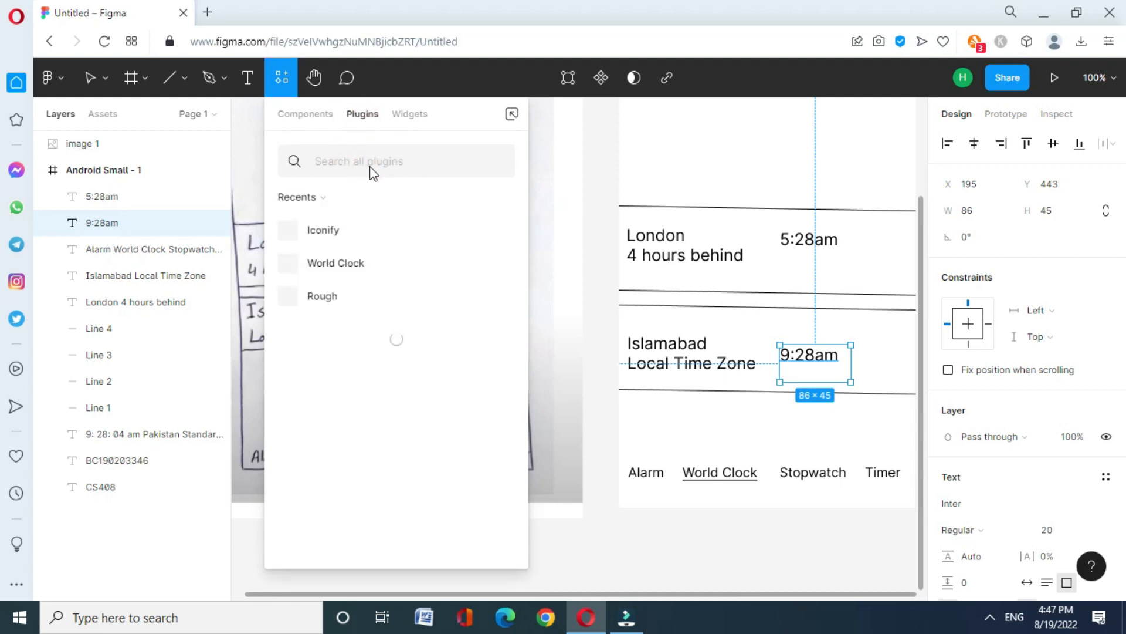
{"action": "type", "text": "Icon"}
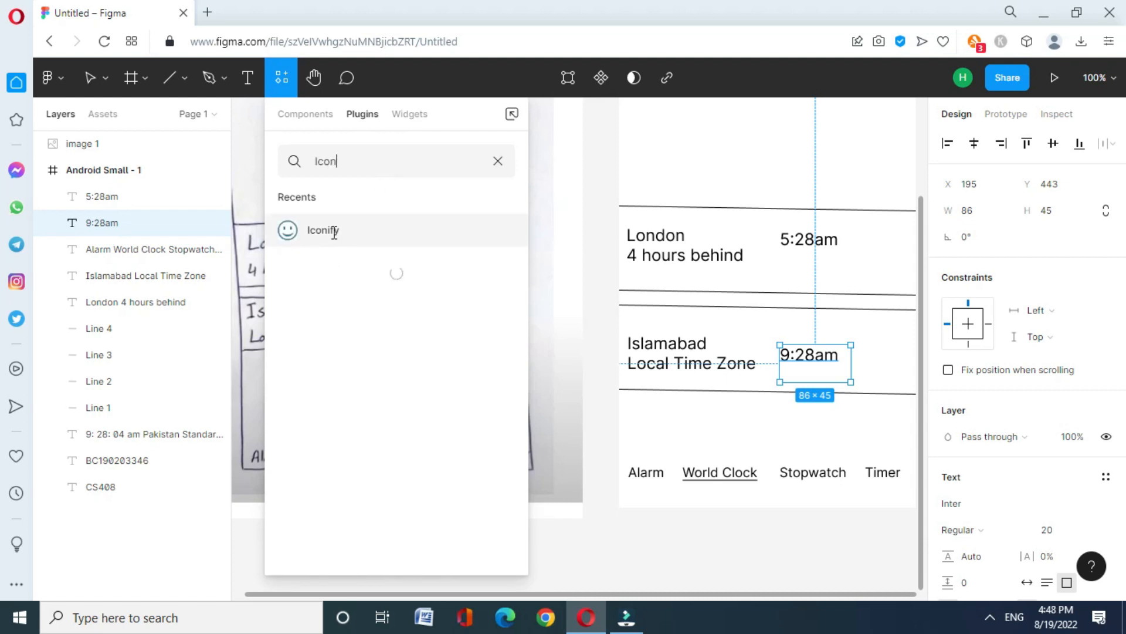
{"action": "type", "text": "ify"}
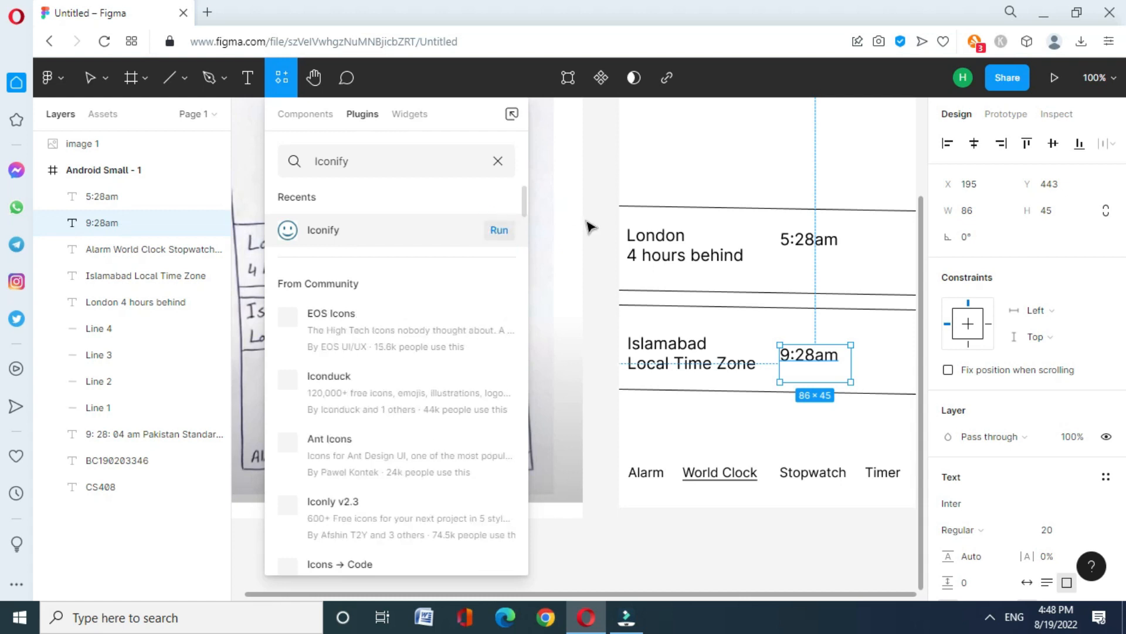
{"action": "key", "text": "Return"}
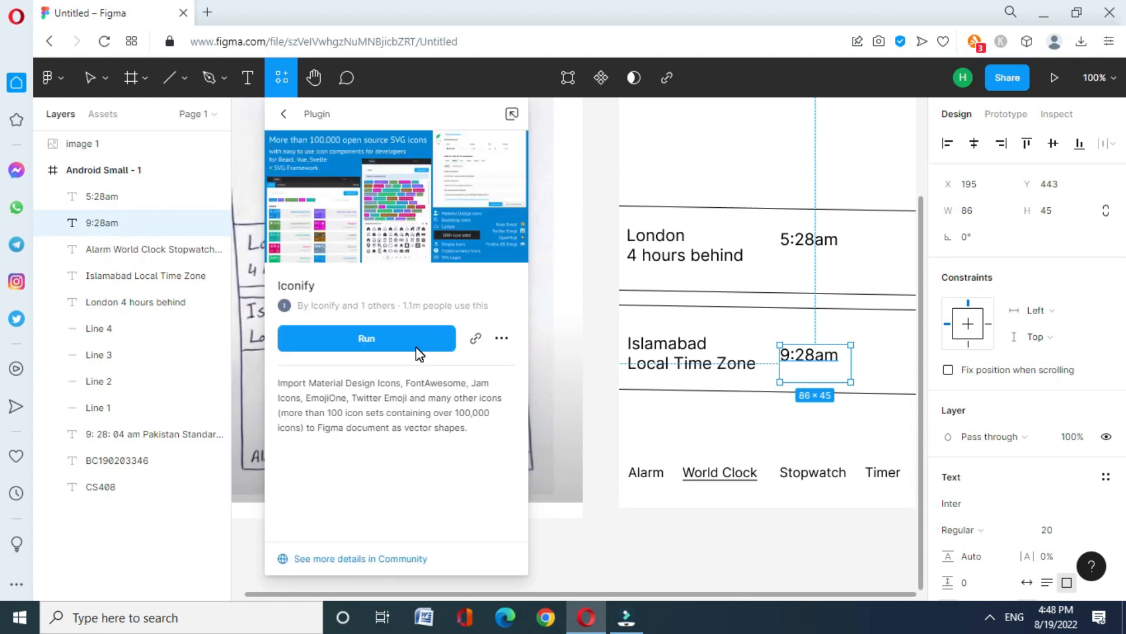
{"action": "left_click", "coordinate": [417, 346]}
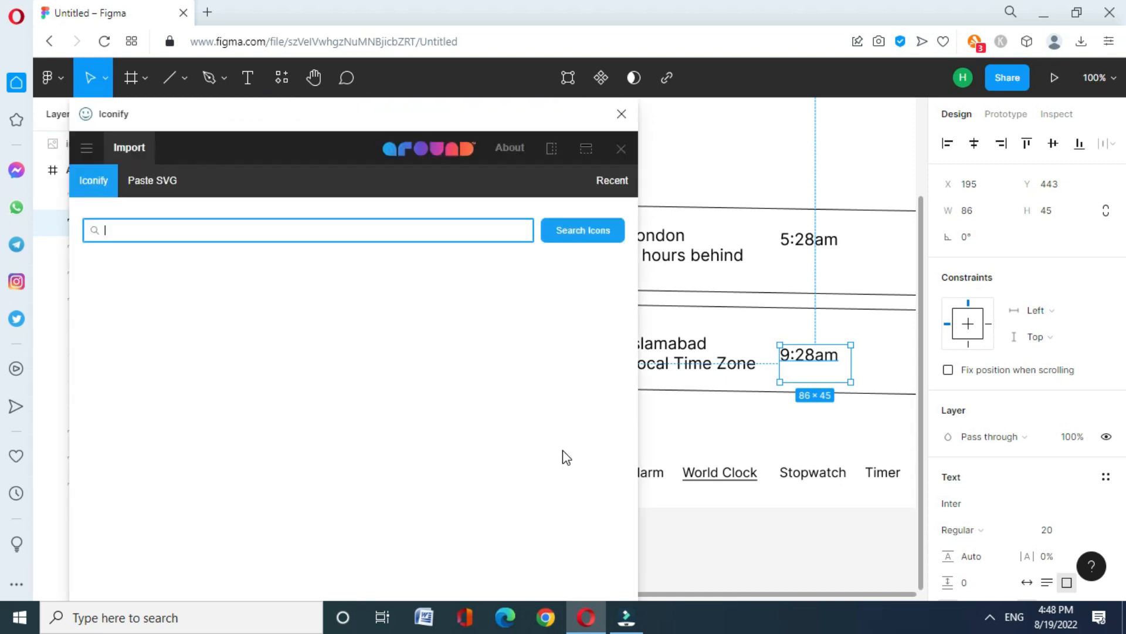
Search Iconify for "Cloud" and import the bi:cloud-fog icon into the Android Small - 1 frame.
{"action": "double_click", "coordinate": [151, 230]}
{"action": "key", "text": "BackSpace"}
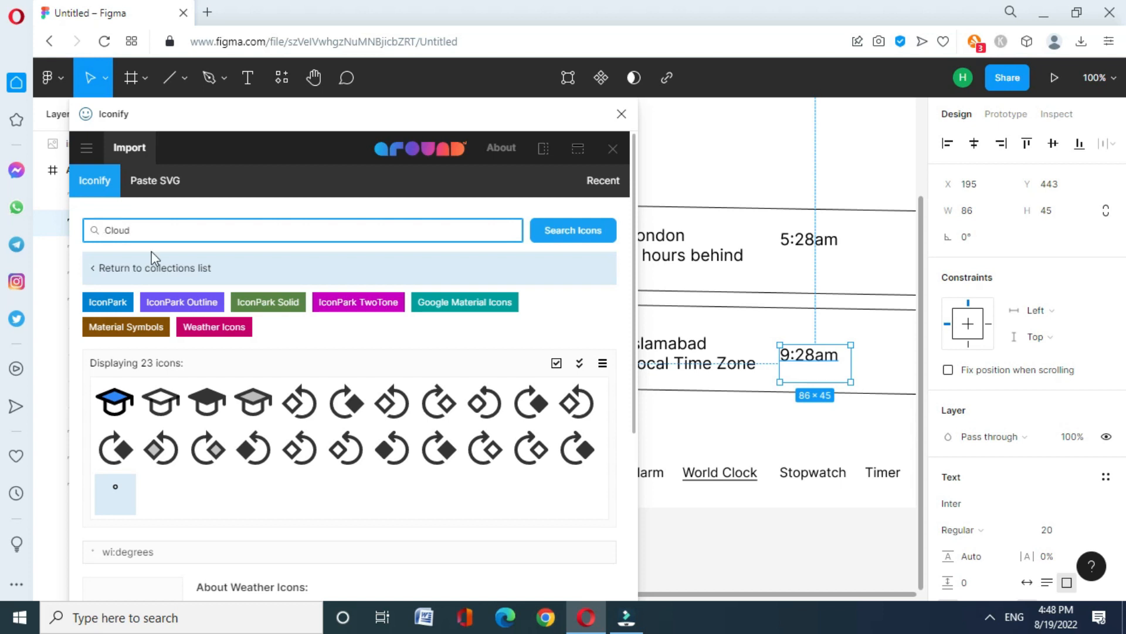
{"action": "left_click", "coordinate": [572, 232]}
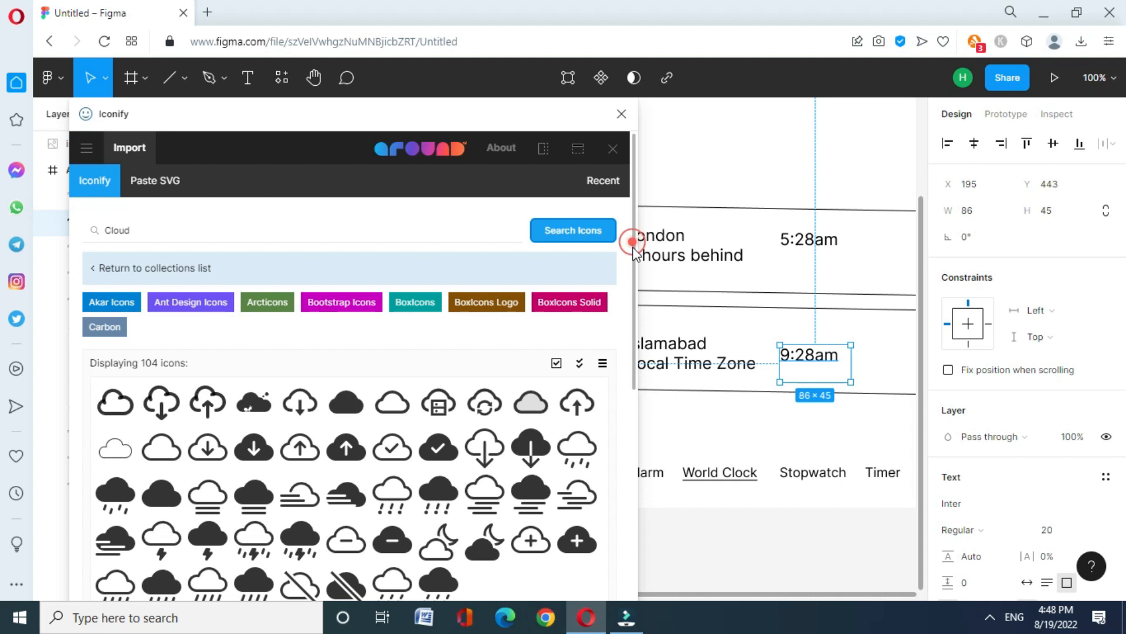
{"action": "left_click_drag", "start_coordinate": [633, 247], "coordinate": [632, 276]}
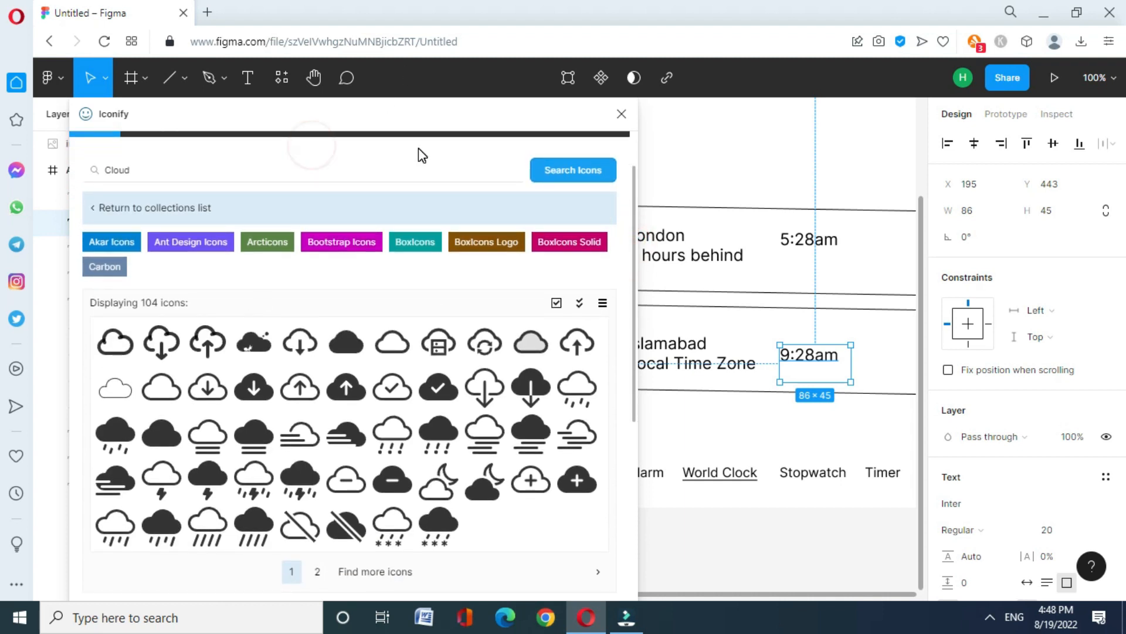
{"action": "left_click_drag", "start_coordinate": [379, 120], "coordinate": [858, 117]}
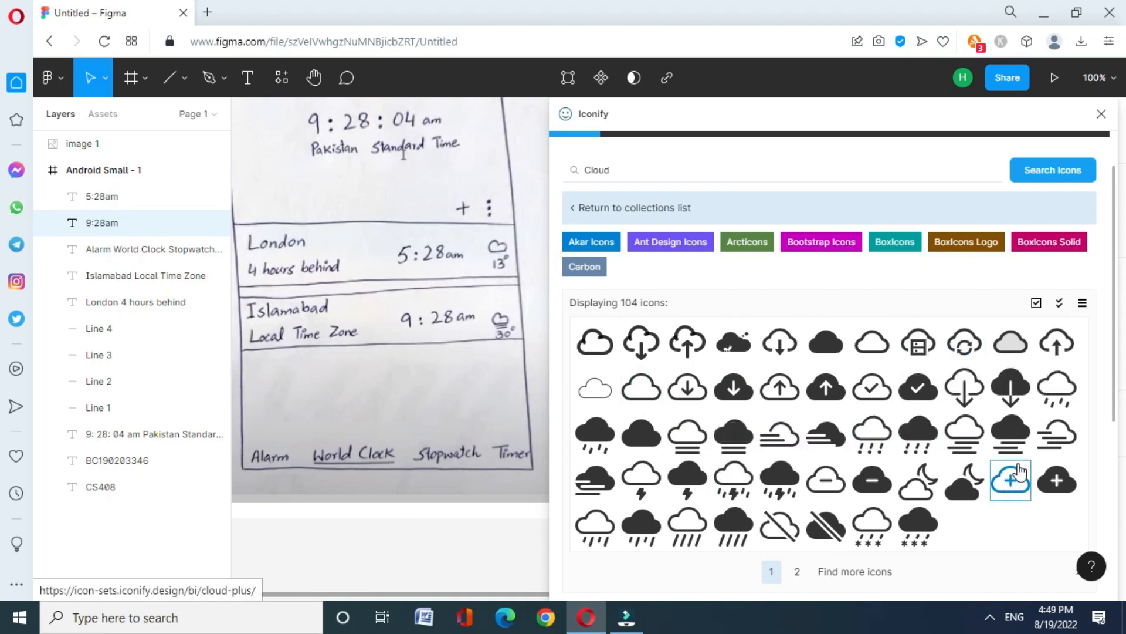
{"action": "left_click", "coordinate": [680, 432]}
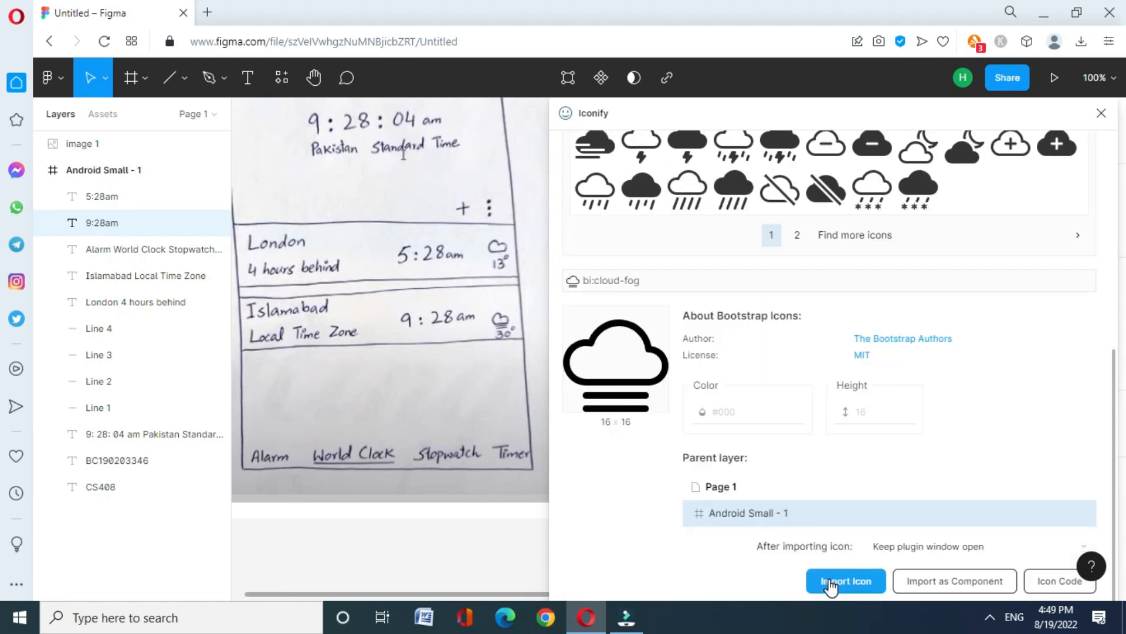
{"action": "left_click", "coordinate": [830, 582]}
{"action": "scroll", "coordinate": [1091, 369], "scroll_direction": "up", "scroll_amount": 5}
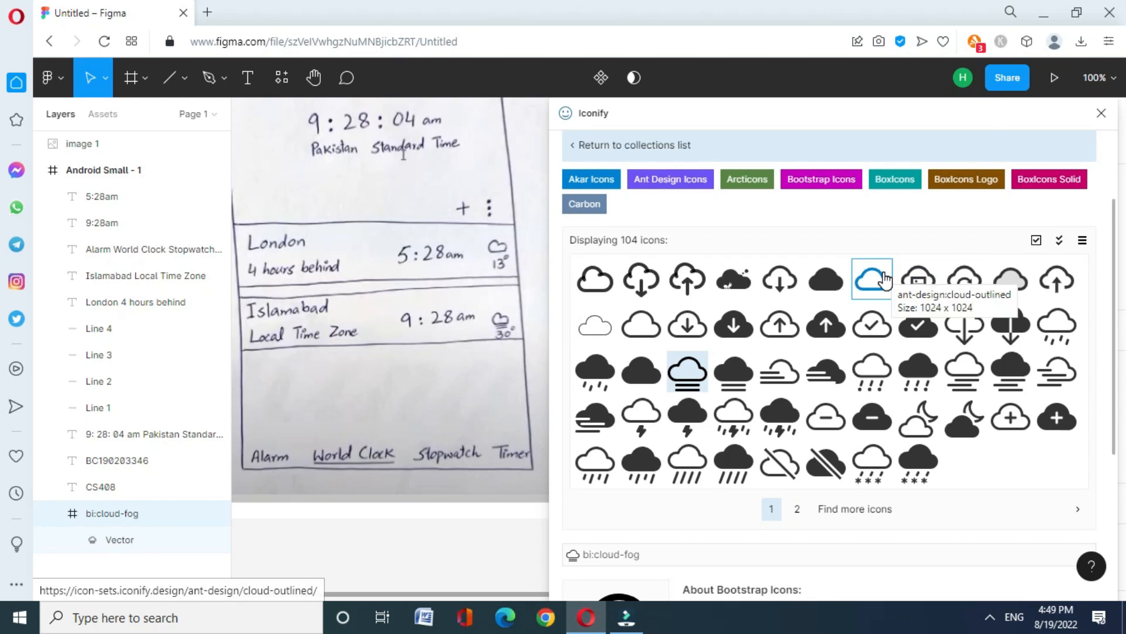
Import the ant-design:cloud-outlined icon from Iconify into the Android Small - 1 frame, reopening the plugin if needed, and close the plugin.
{"action": "left_click", "coordinate": [883, 279]}
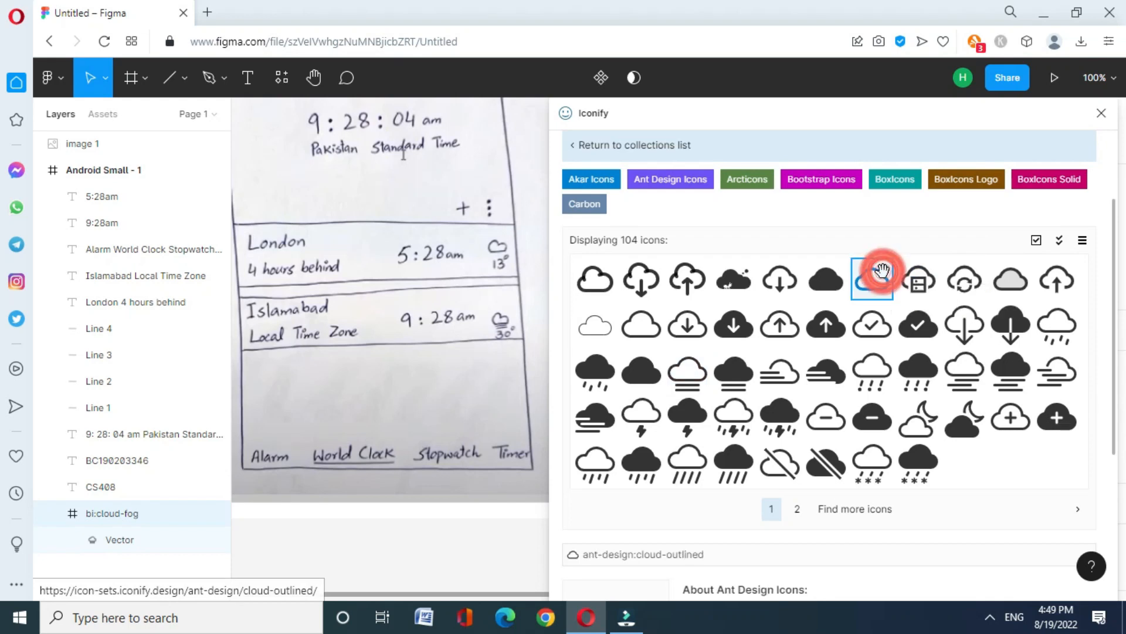
{"action": "left_click", "coordinate": [1101, 113]}
{"action": "left_click", "coordinate": [285, 76]}
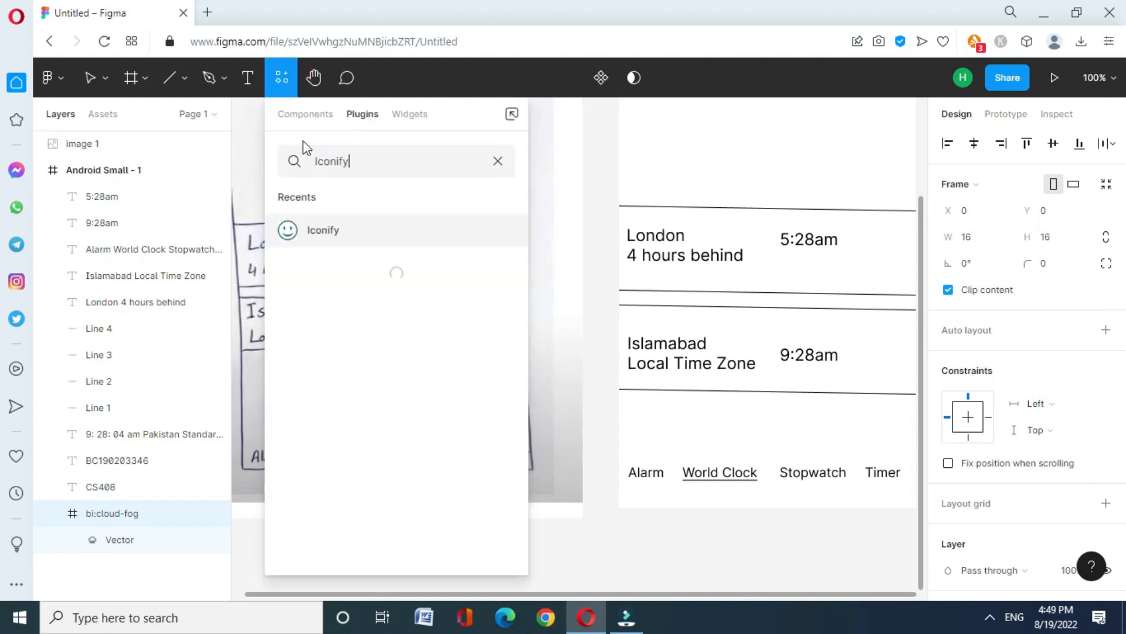
{"action": "left_click", "coordinate": [71, 82]}
{"action": "mouse_move", "coordinate": [100, 334]}
{"action": "left_click", "coordinate": [279, 357]}
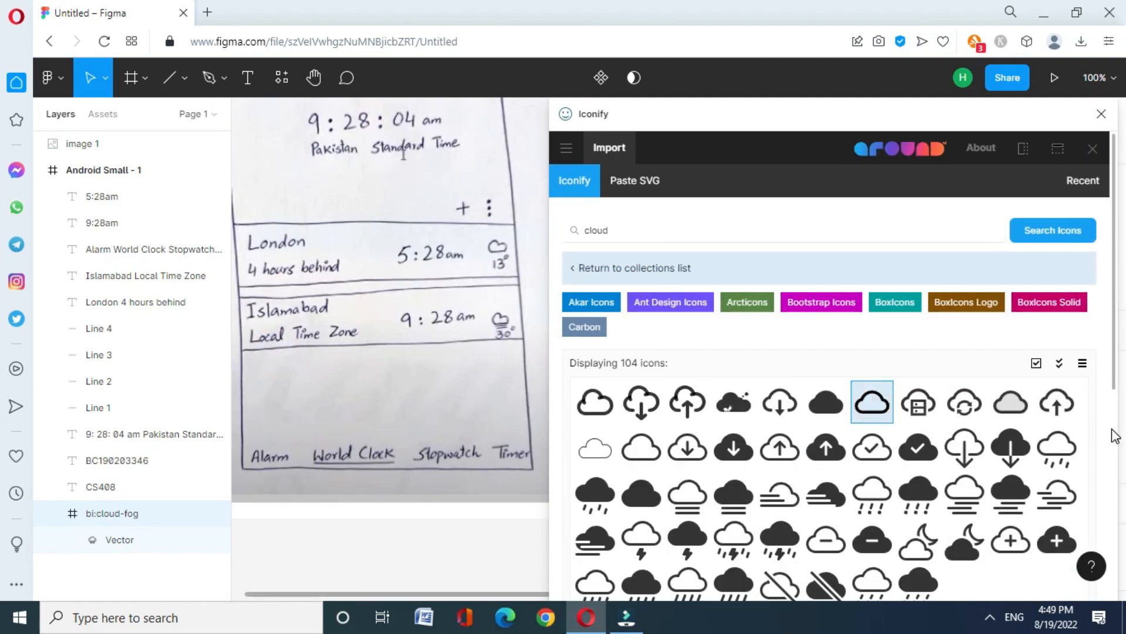
{"action": "scroll", "coordinate": [1115, 434], "scroll_direction": "down", "scroll_amount": 6}
{"action": "left_click", "coordinate": [833, 583]}
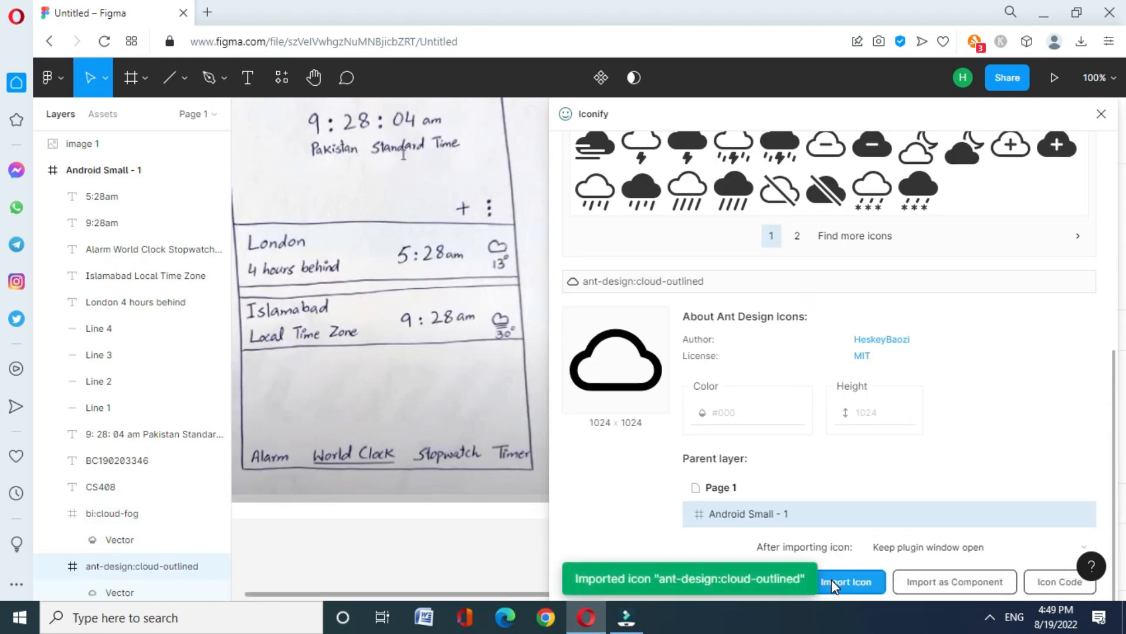
{"action": "left_click", "coordinate": [1101, 116]}
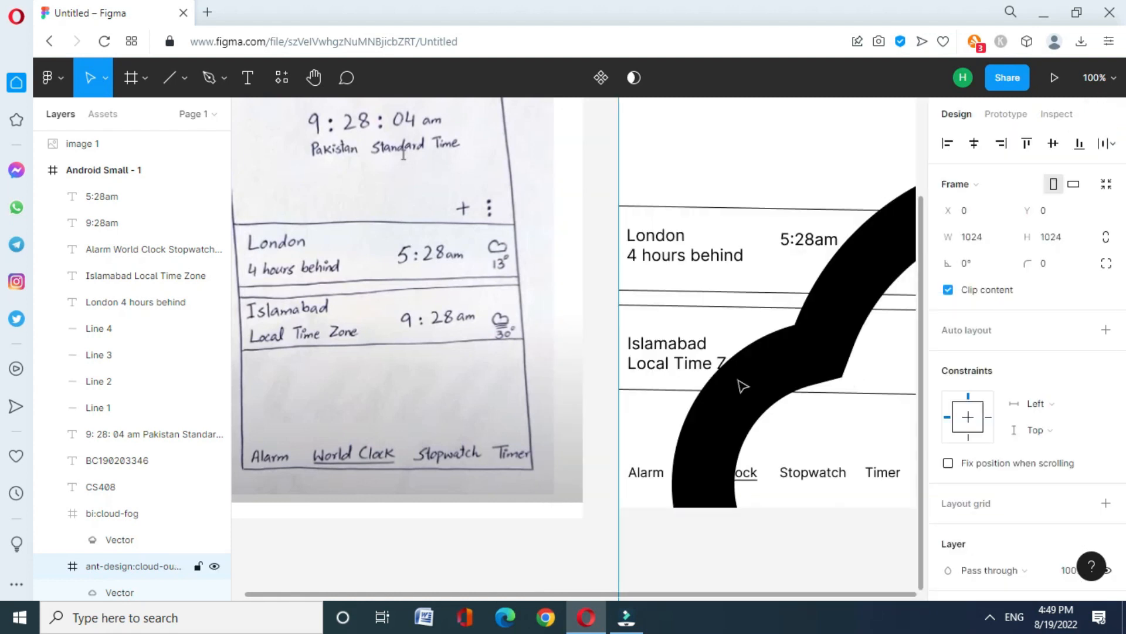
Shrink the oversized ant-design:cloud-outlined icon to 52 × 52 and place it in the London row at about X 296, Y 289.
{"action": "left_click", "coordinate": [725, 438]}
{"action": "left_click_drag", "start_coordinate": [920, 260], "coordinate": [920, 136]}
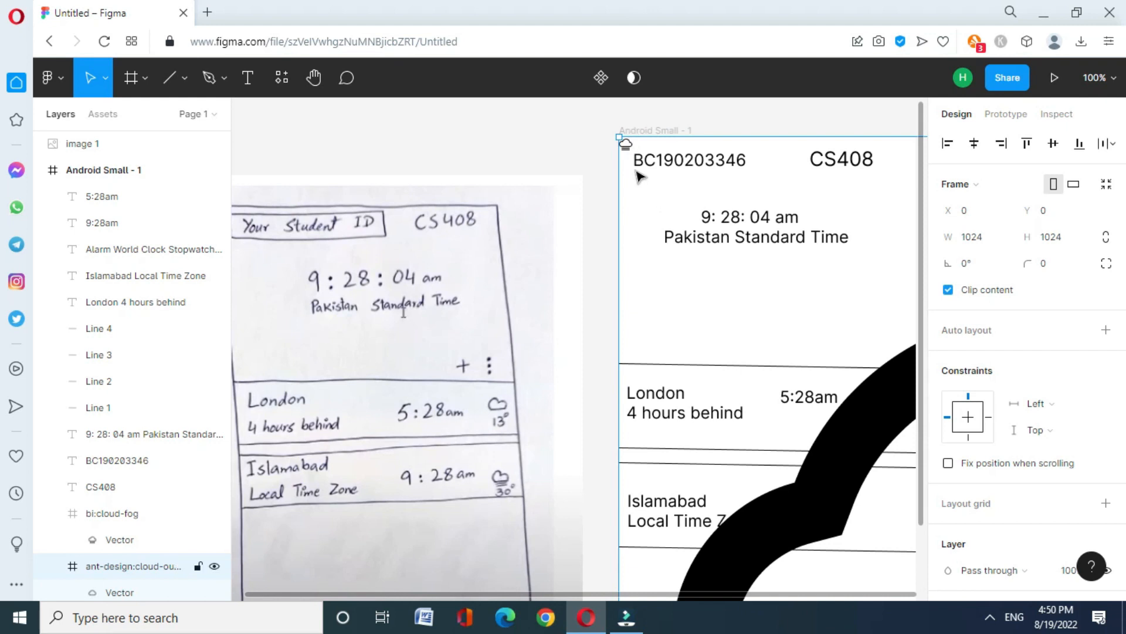
{"action": "left_click_drag", "start_coordinate": [625, 143], "coordinate": [812, 399]}
{"action": "left_click_drag", "start_coordinate": [860, 436], "coordinate": [424, 211]}
{"action": "left_click_drag", "start_coordinate": [897, 249], "coordinate": [776, 162]}
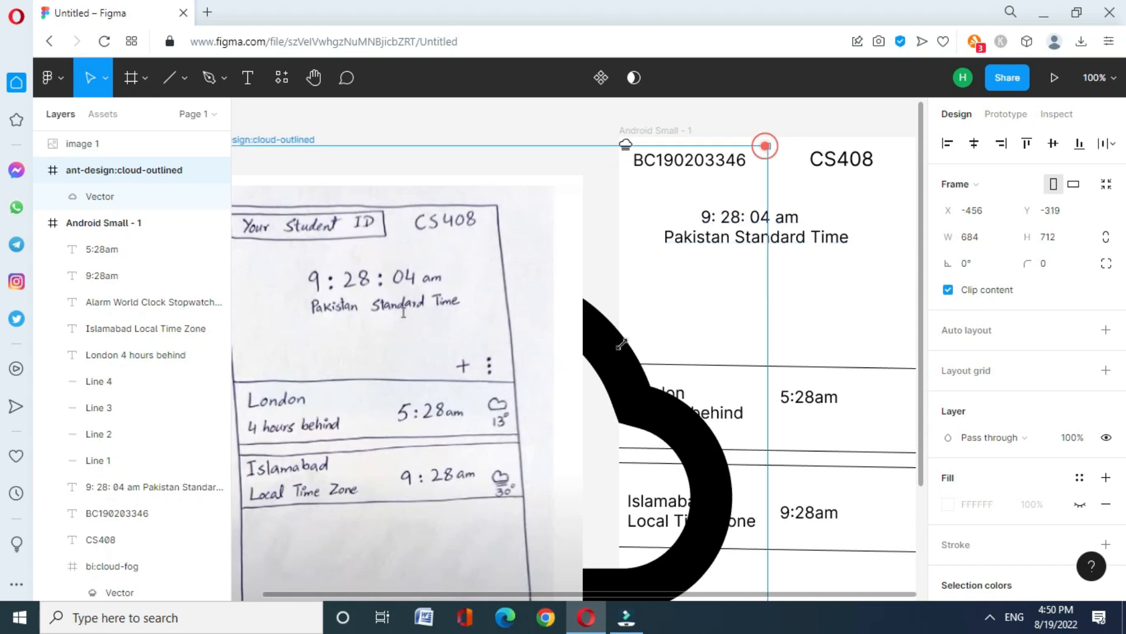
{"action": "left_click_drag", "start_coordinate": [621, 344], "coordinate": [518, 493]}
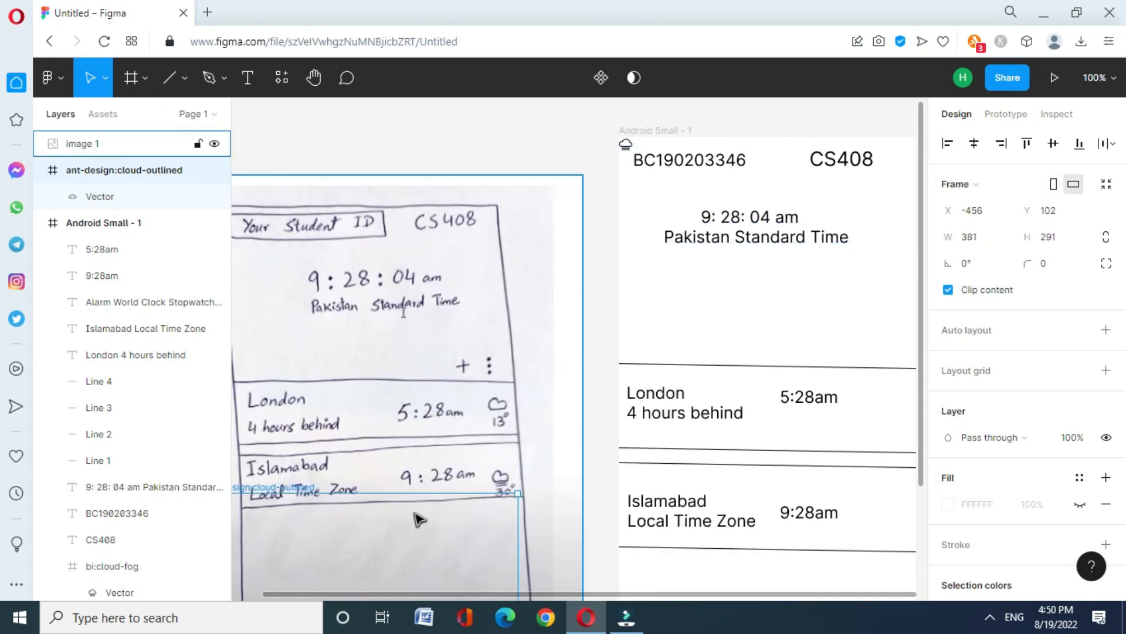
{"action": "left_click_drag", "start_coordinate": [417, 518], "coordinate": [780, 332]}
{"action": "left_click_drag", "start_coordinate": [883, 308], "coordinate": [782, 476]}
{"action": "left_click_drag", "start_coordinate": [766, 594], "coordinate": [810, 594]}
{"action": "left_click_drag", "start_coordinate": [728, 447], "coordinate": [839, 405]}
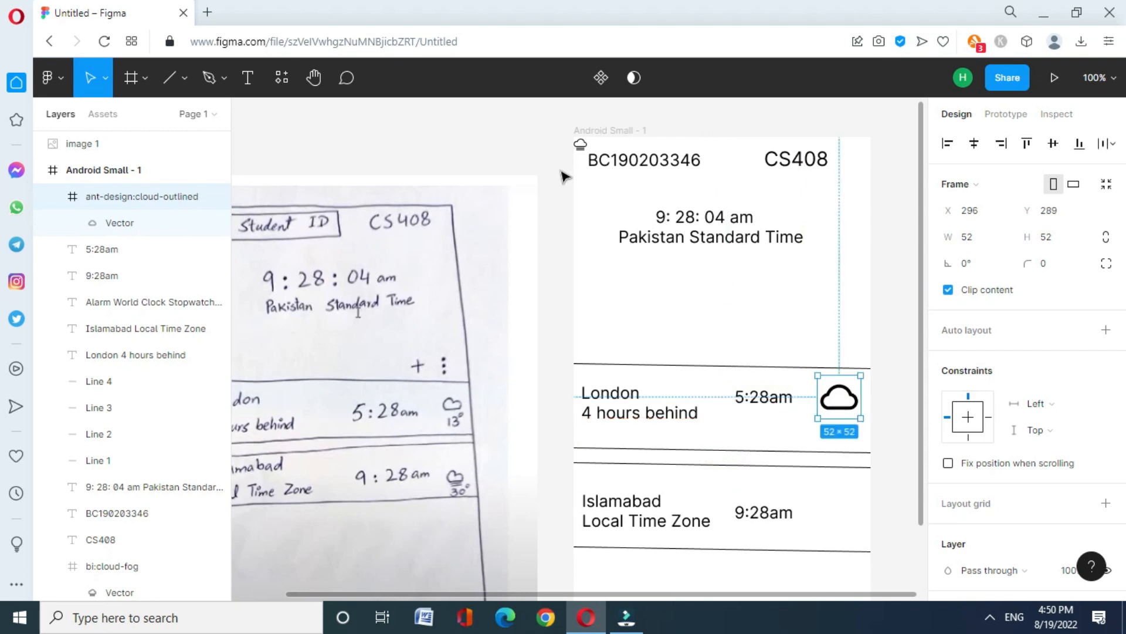
Place the bi:cloud-fog icon in the Islamabad row at about X 304, Y 425, sized about 36 × 35.
{"action": "left_click", "coordinate": [580, 144]}
{"action": "left_click_drag", "start_coordinate": [587, 151], "coordinate": [845, 503]}
{"action": "left_click", "coordinate": [247, 77]}
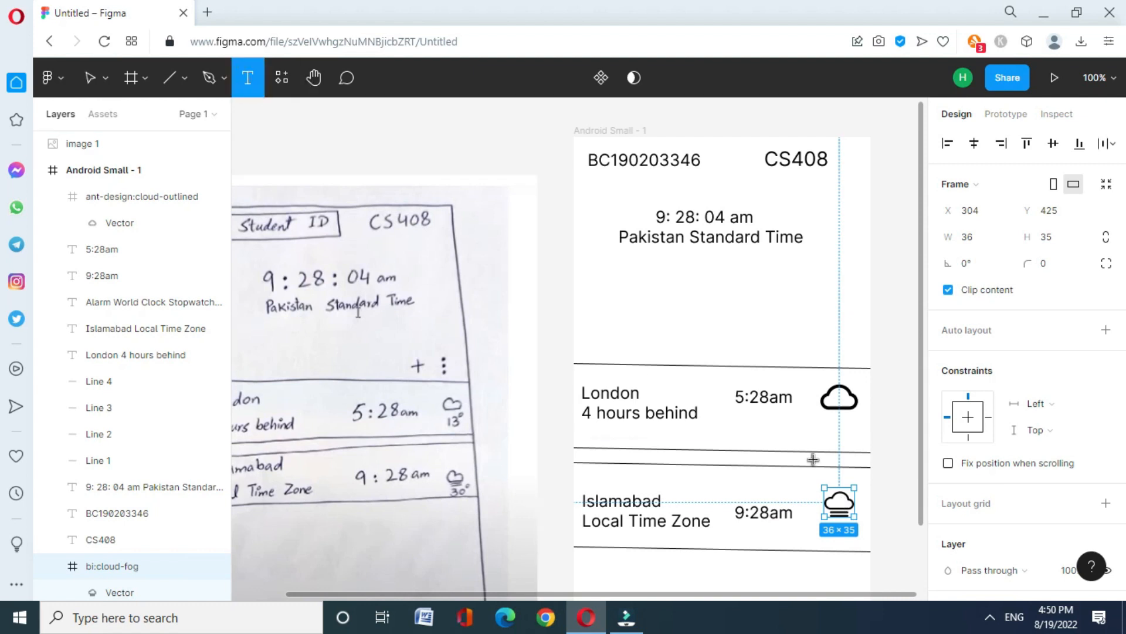
{"action": "left_click_drag", "start_coordinate": [824, 415], "coordinate": [862, 438]}
{"action": "type", "text": "13"}
{"action": "double_click", "coordinate": [844, 427]}
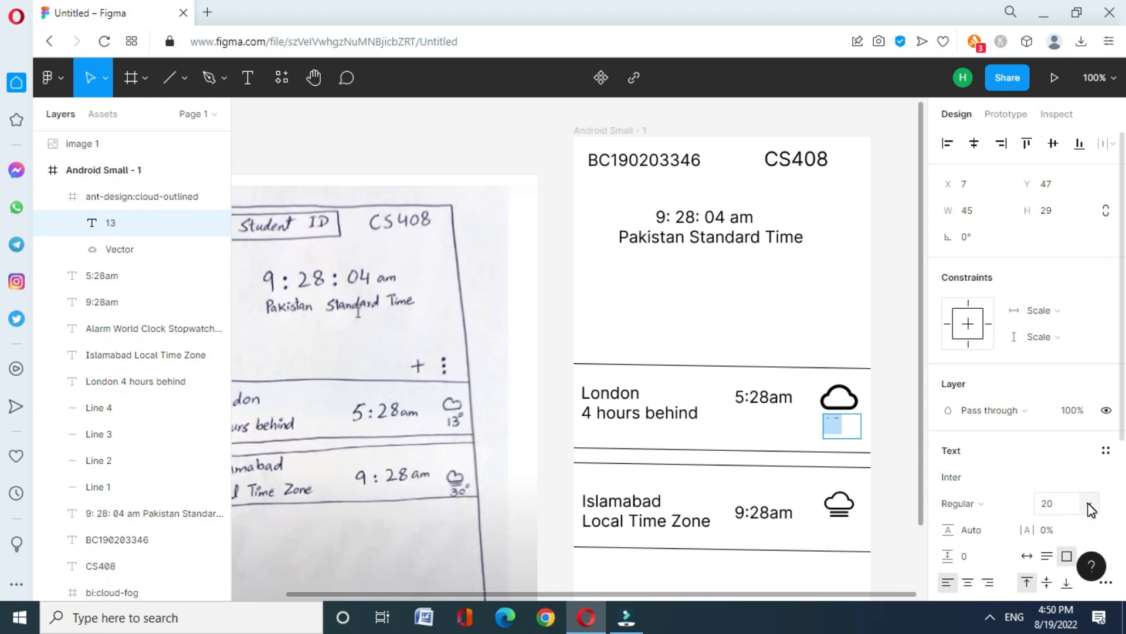
{"action": "left_click", "coordinate": [1090, 505]}
{"action": "left_click", "coordinate": [1067, 421]}
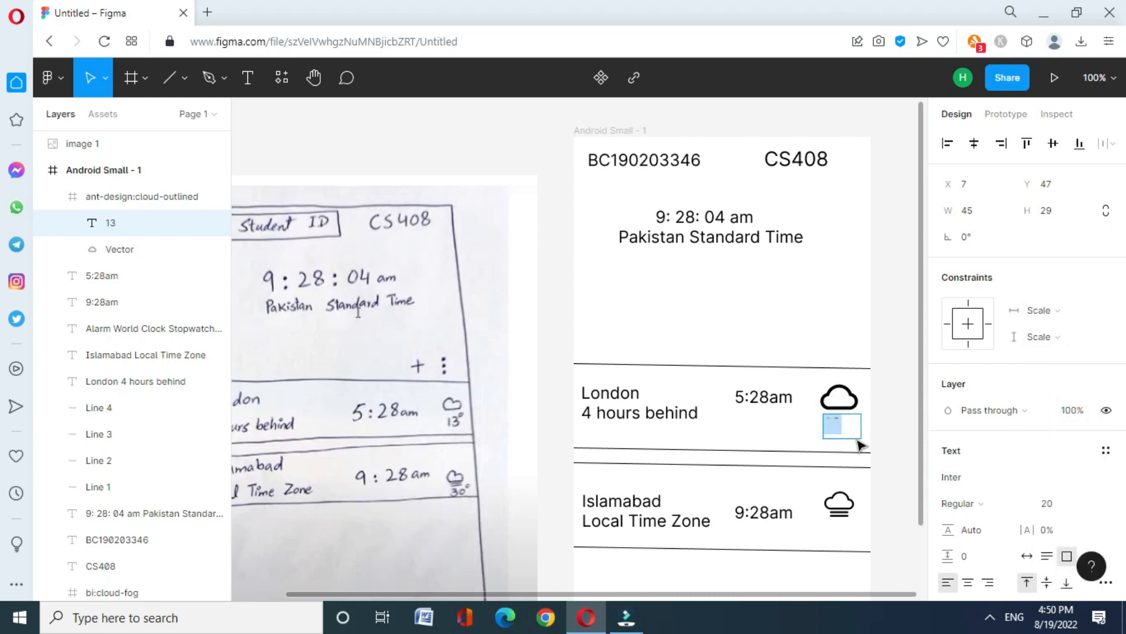
{"action": "left_click_drag", "start_coordinate": [823, 439], "coordinate": [764, 467]}
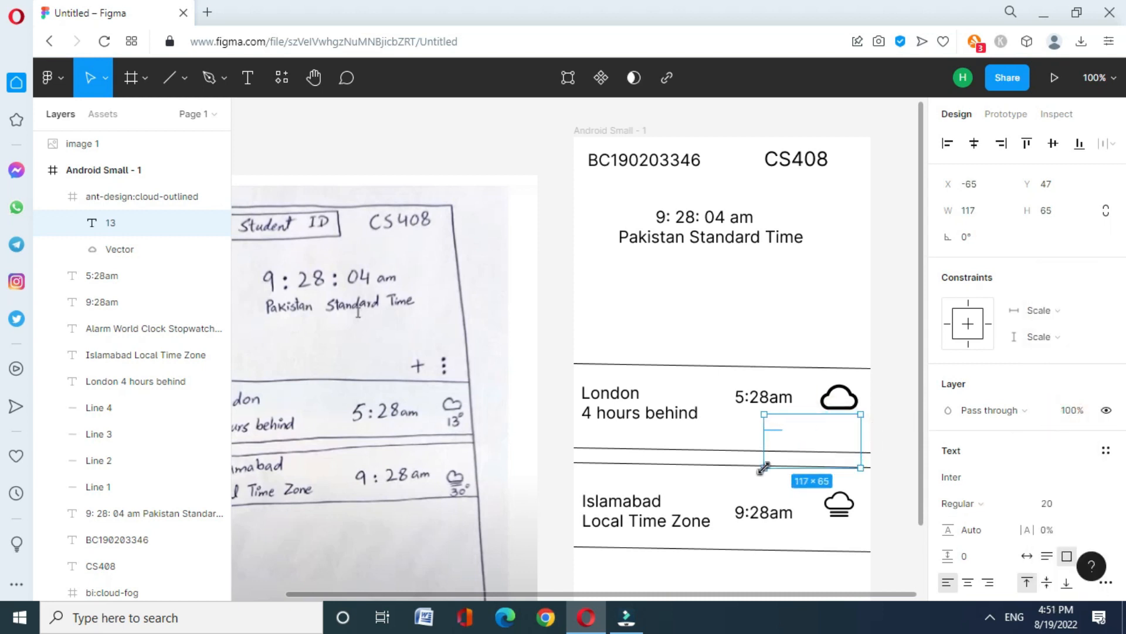
{"action": "left_click", "coordinate": [814, 439]}
{"action": "left_click", "coordinate": [879, 419]}
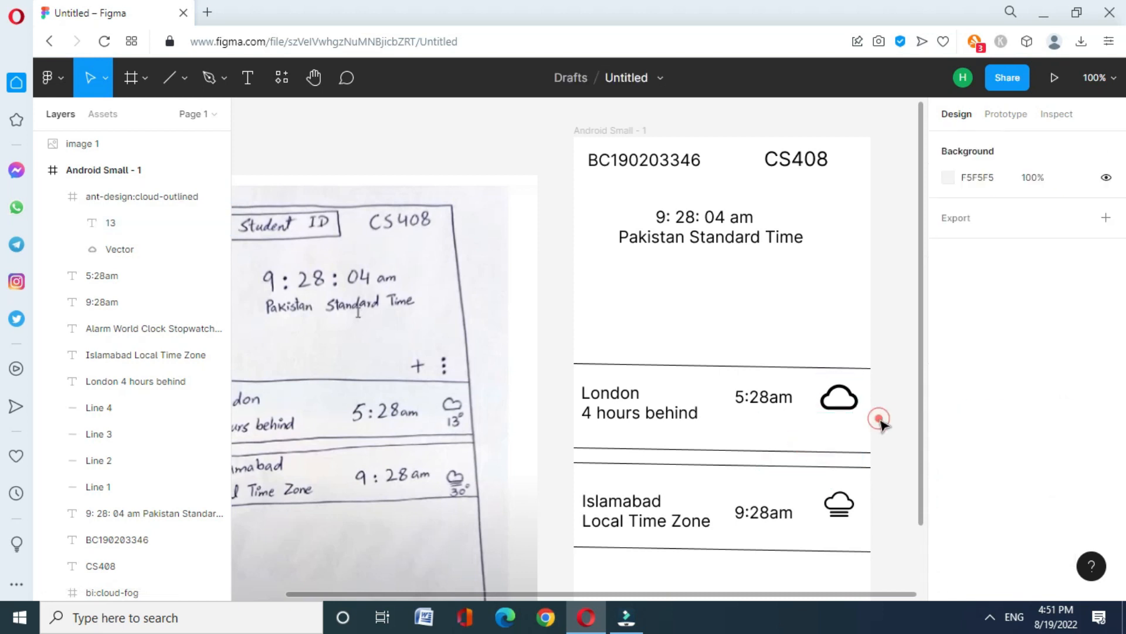
{"action": "key", "text": "ctrl+z"}
{"action": "key", "text": "Delete"}
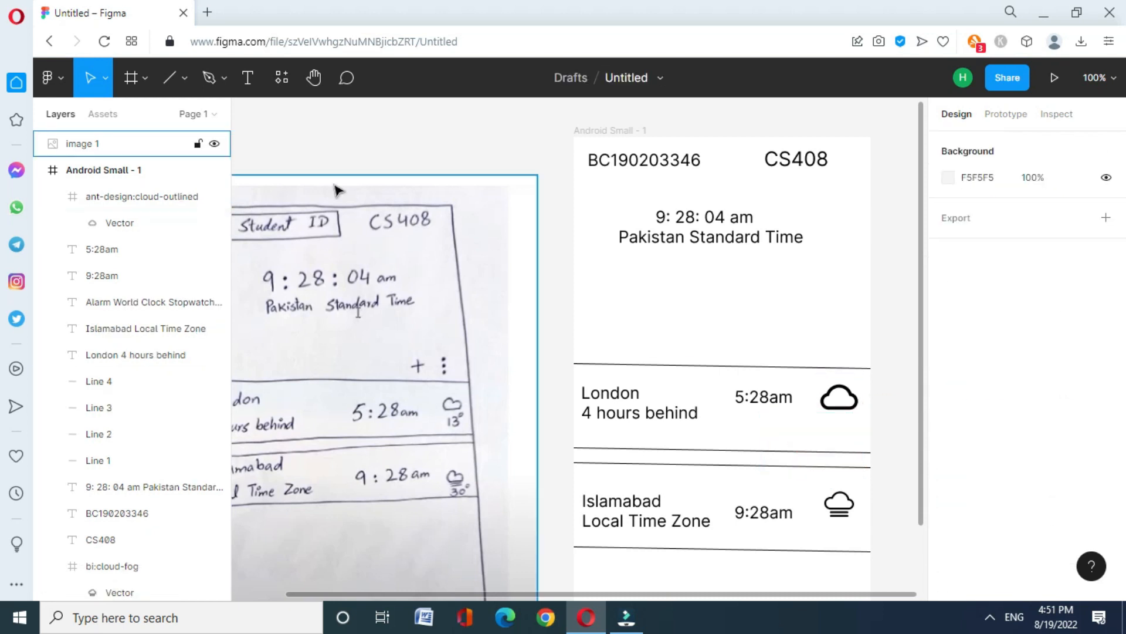
Add the text "13" below the London cloud icon in a box about 59 × 27 at X 286, Y 350.
{"action": "key", "text": "t"}
{"action": "left_click_drag", "start_coordinate": [810, 426], "coordinate": [859, 449]}
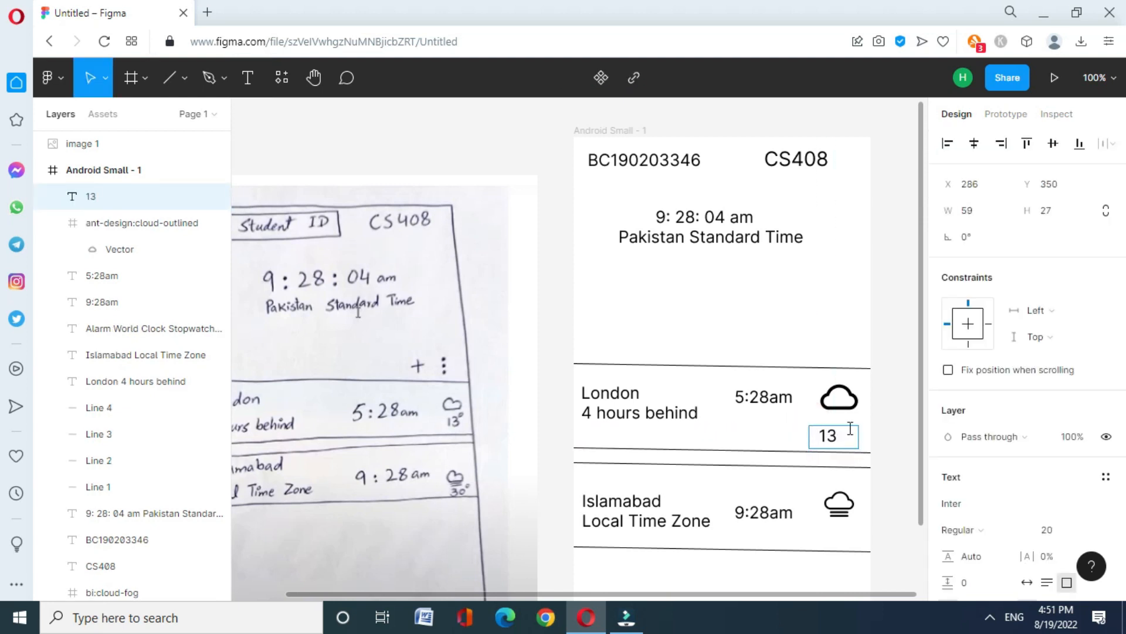
{"action": "key", "text": "Escape"}
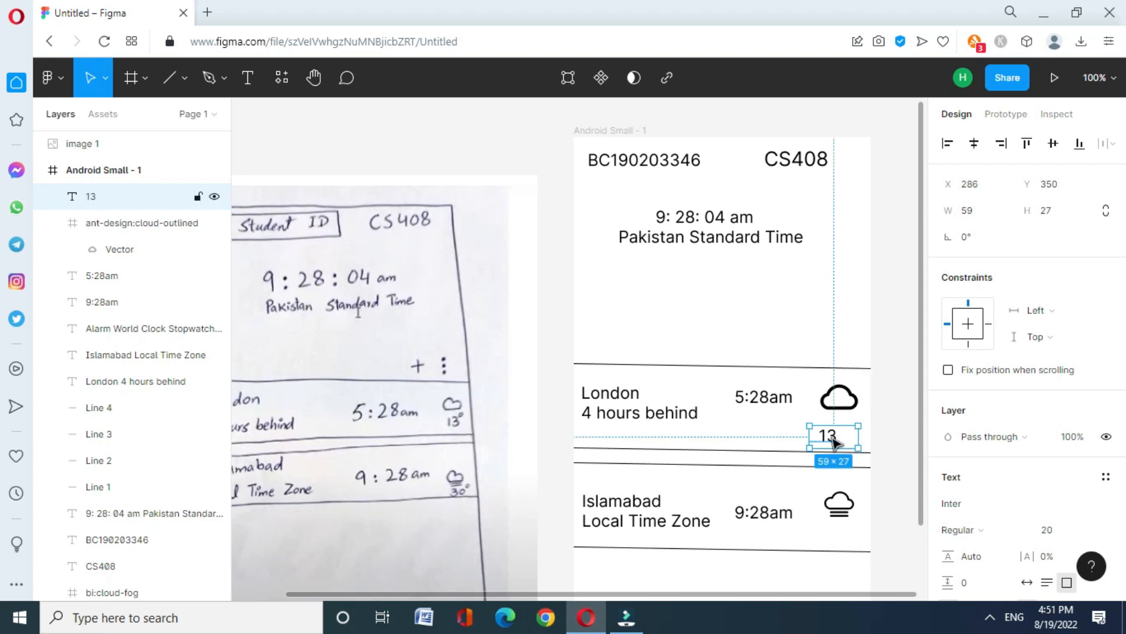
Duplicate the "13" text, place the copy below the Islamabad cloud icon at about Y 474, and change it to "30".
{"action": "key", "text": "ctrl+v"}
{"action": "left_click_drag", "start_coordinate": [845, 442], "coordinate": [845, 544]}
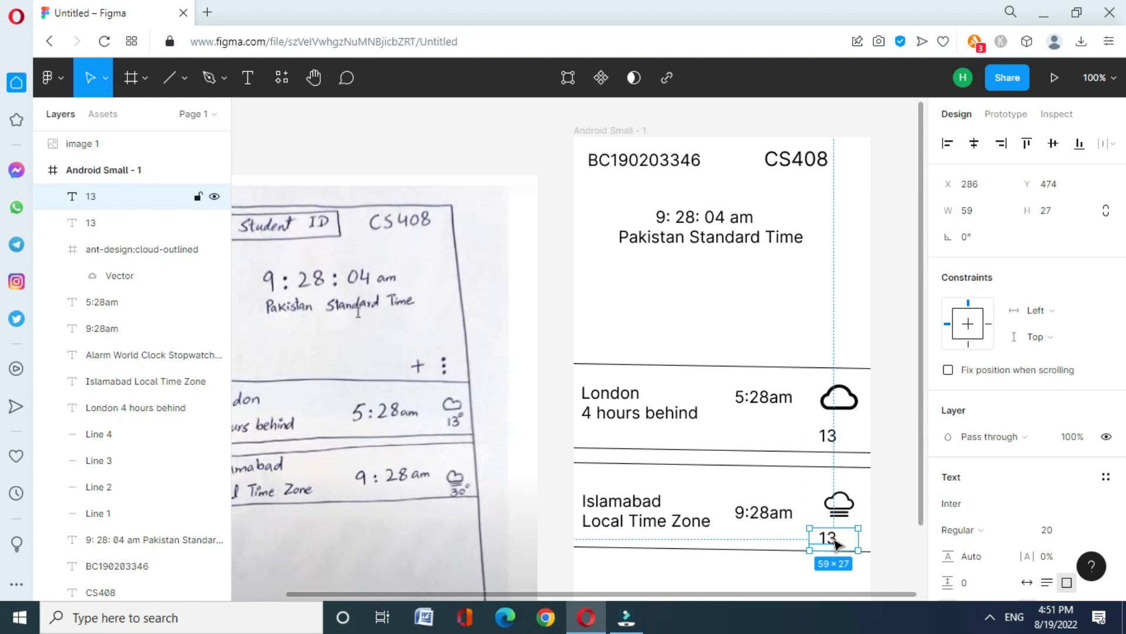
{"action": "double_click", "coordinate": [835, 541]}
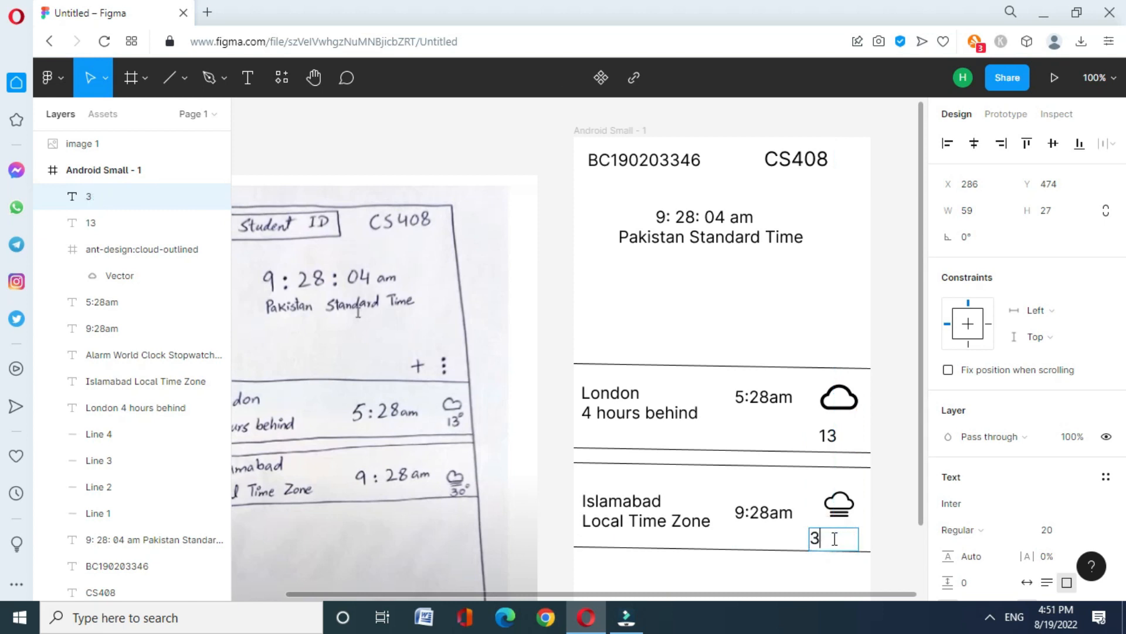
{"action": "key", "text": "Escape"}
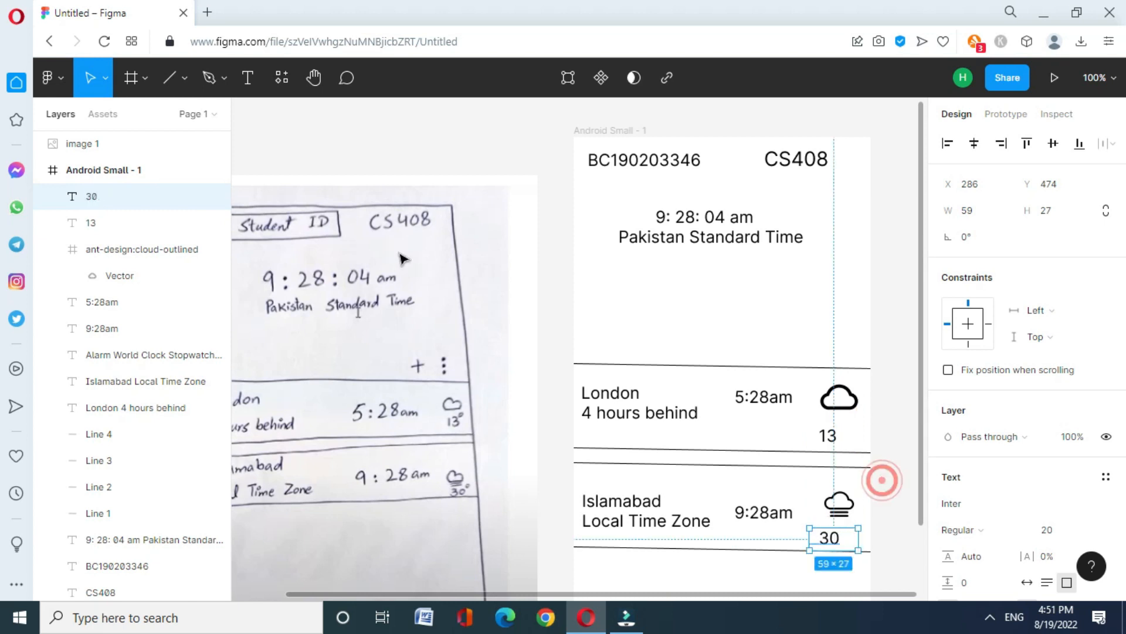
Run the Iconify plugin and search it for "DEGREE".
{"action": "left_click", "coordinate": [51, 78]}
{"action": "mouse_move", "coordinate": [104, 339]}
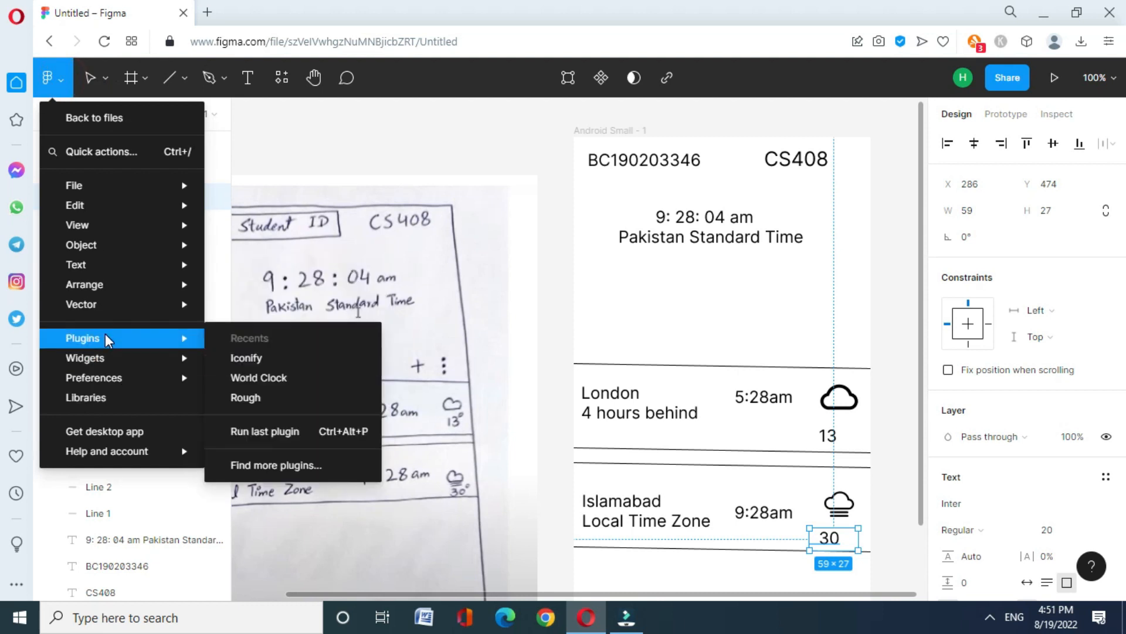
{"action": "left_click", "coordinate": [251, 358]}
{"action": "left_click_drag", "start_coordinate": [339, 160], "coordinate": [173, 119]}
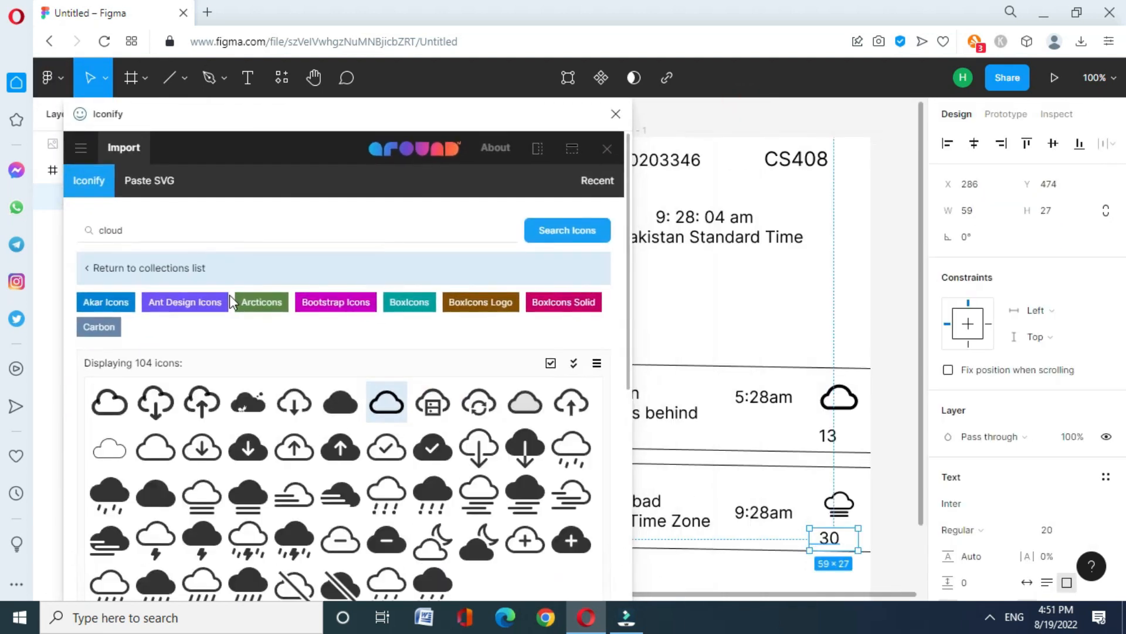
{"action": "left_click", "coordinate": [184, 231]}
{"action": "key", "text": "BackSpace"}
{"action": "key", "text": "BackSpace"}
{"action": "key", "text": "BackSpace"}
{"action": "key", "text": "BackSpace"}
{"action": "key", "text": "BackSpace"}
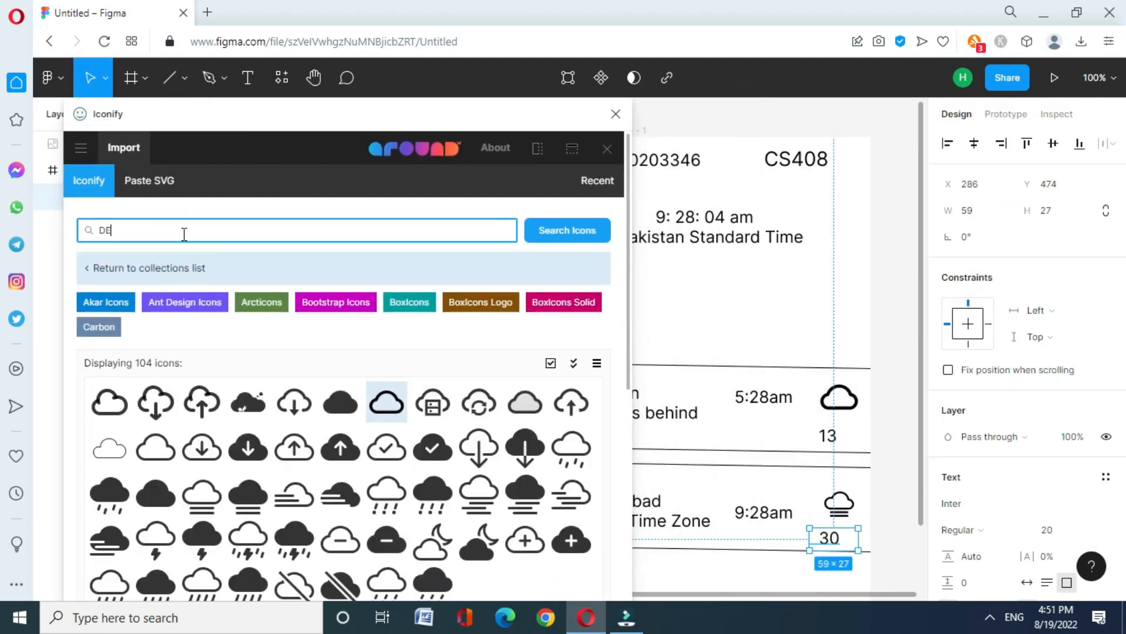
{"action": "left_click", "coordinate": [587, 244]}
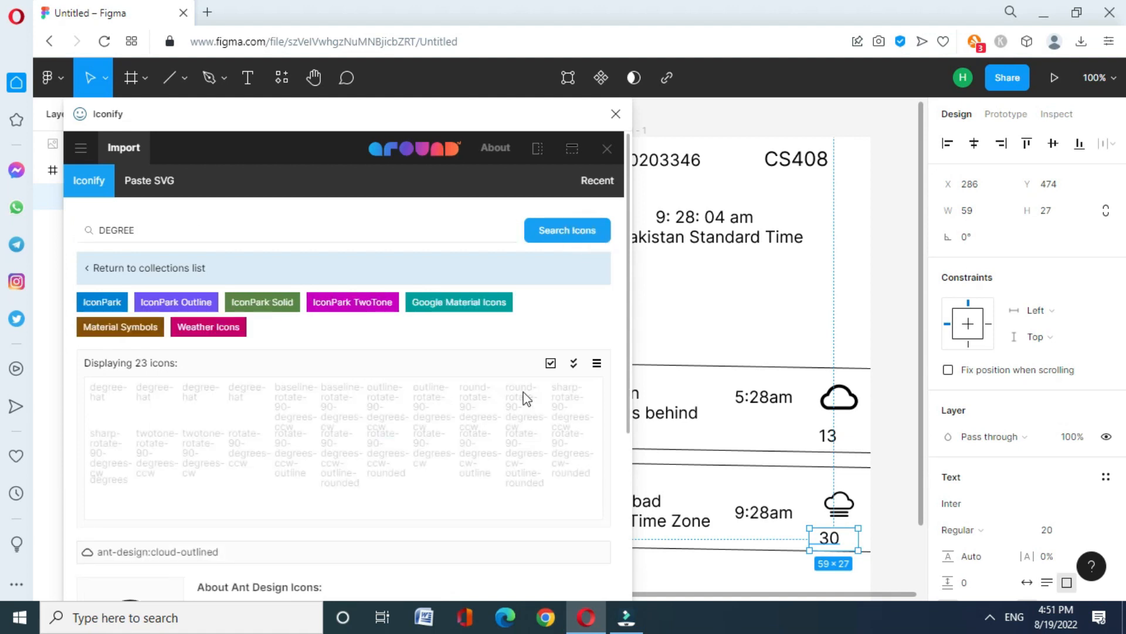
Import the wi:degrees icon into the Android Small - 1 frame and close the plugin.
{"action": "left_click", "coordinate": [110, 492]}
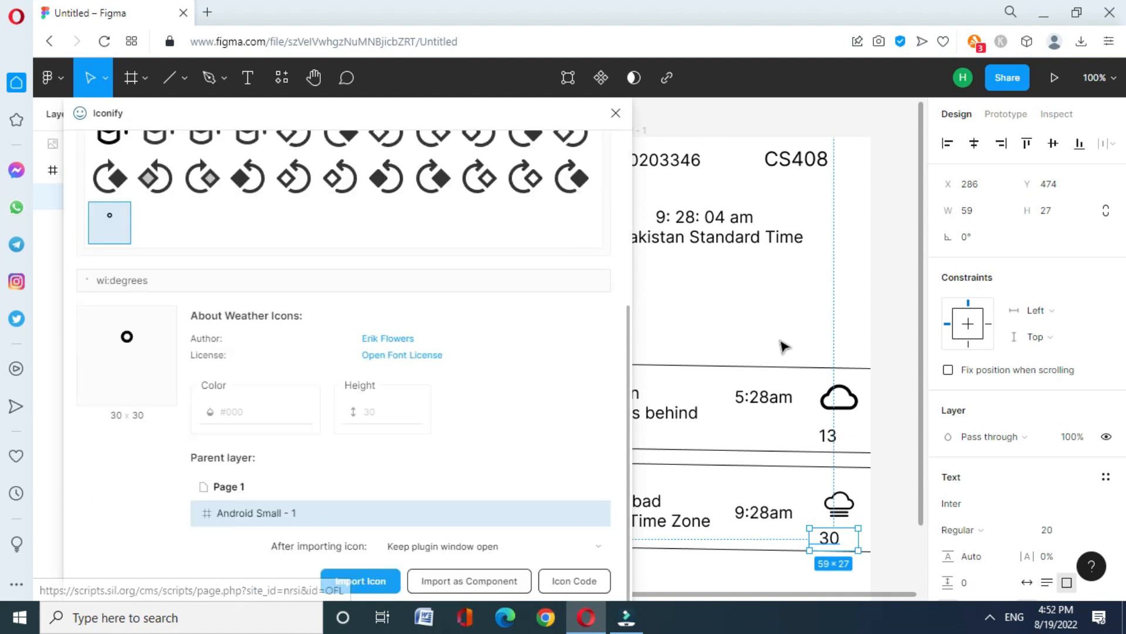
{"action": "left_click", "coordinate": [369, 579]}
{"action": "left_click", "coordinate": [616, 112]}
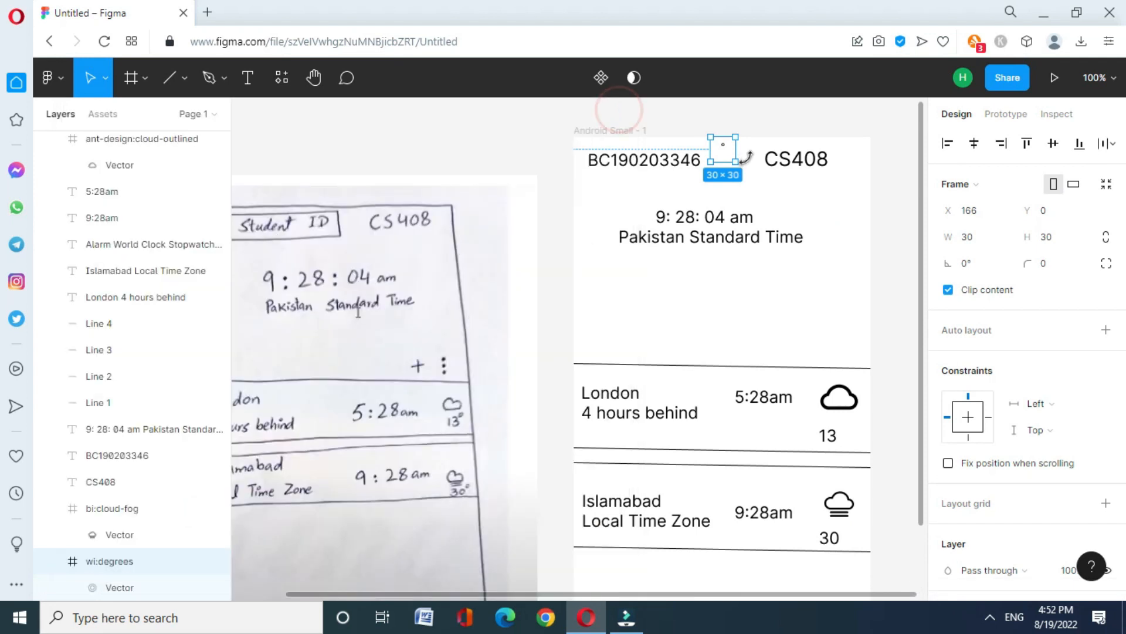
Duplicate the degrees icon, enlarge the icons to about 79 × 67, and place one beside "30" and one beside "13".
{"action": "left_click", "coordinate": [728, 155]}
{"action": "key", "text": "ctrl+v"}
{"action": "left_click_drag", "start_coordinate": [728, 155], "coordinate": [862, 535]}
{"action": "key", "text": "ctrl+v"}
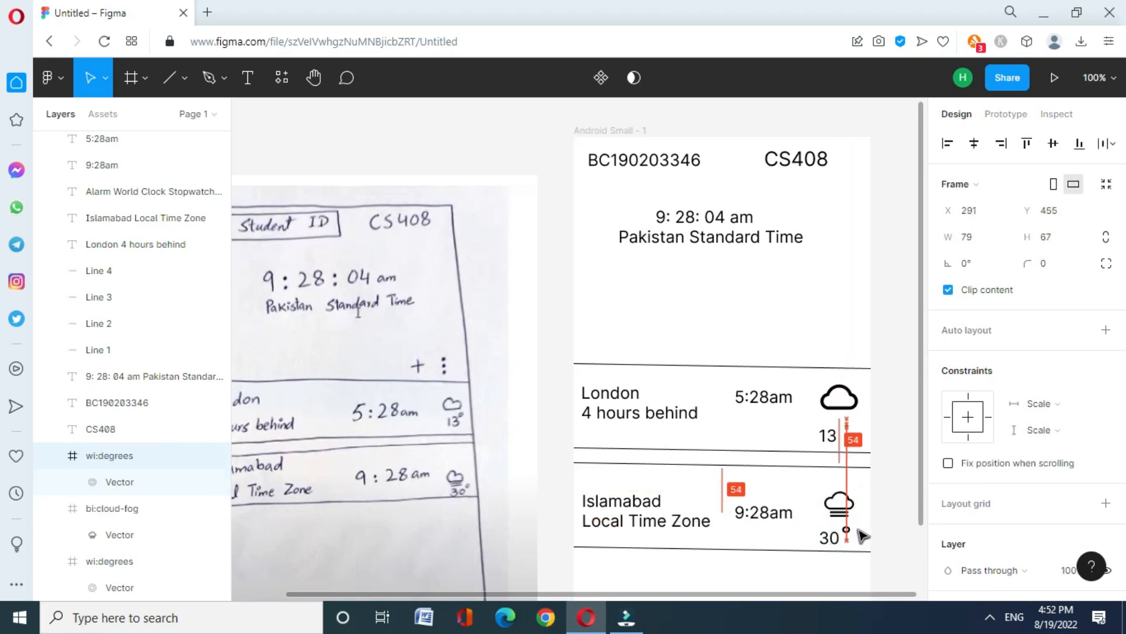
{"action": "left_click", "coordinate": [847, 433]}
{"action": "mouse_move", "coordinate": [859, 418]}
{"action": "left_mouse_down"}
{"action": "mouse_move", "coordinate": [905, 391]}
{"action": "mouse_move", "coordinate": [861, 436]}
{"action": "left_mouse_up"}
{"action": "left_click", "coordinate": [890, 398]}
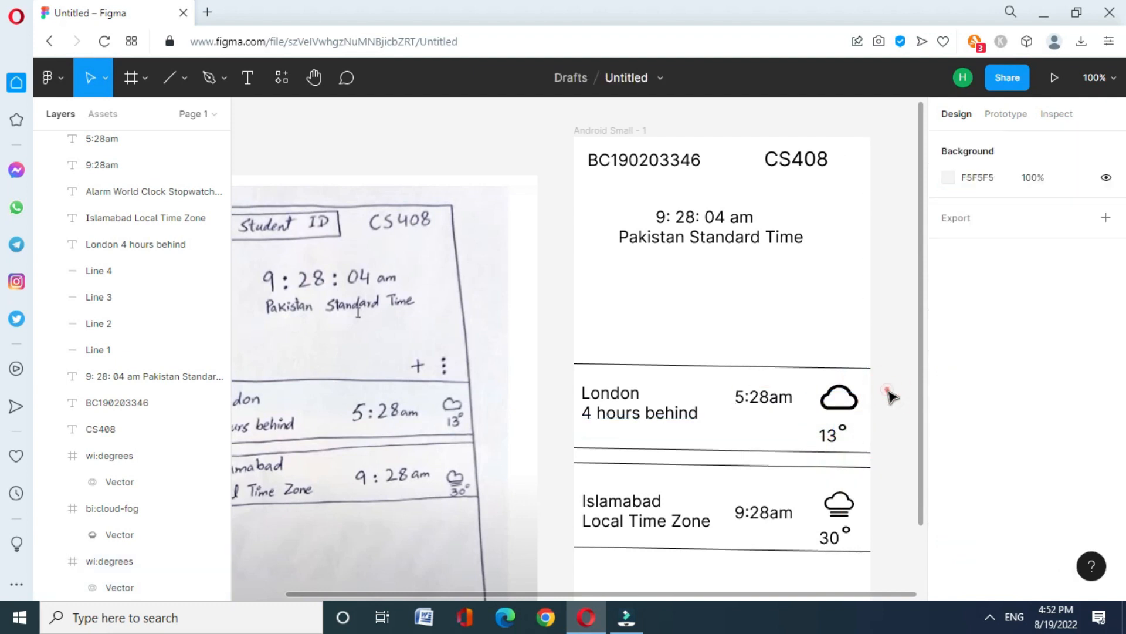
Scale the reference sketch image down to about 378 × 550 beside the frame.
{"action": "left_click", "coordinate": [428, 308]}
{"action": "mouse_move", "coordinate": [414, 386]}
{"action": "left_mouse_down"}
{"action": "mouse_move", "coordinate": [467, 331]}
{"action": "mouse_move", "coordinate": [446, 344]}
{"action": "left_mouse_up"}
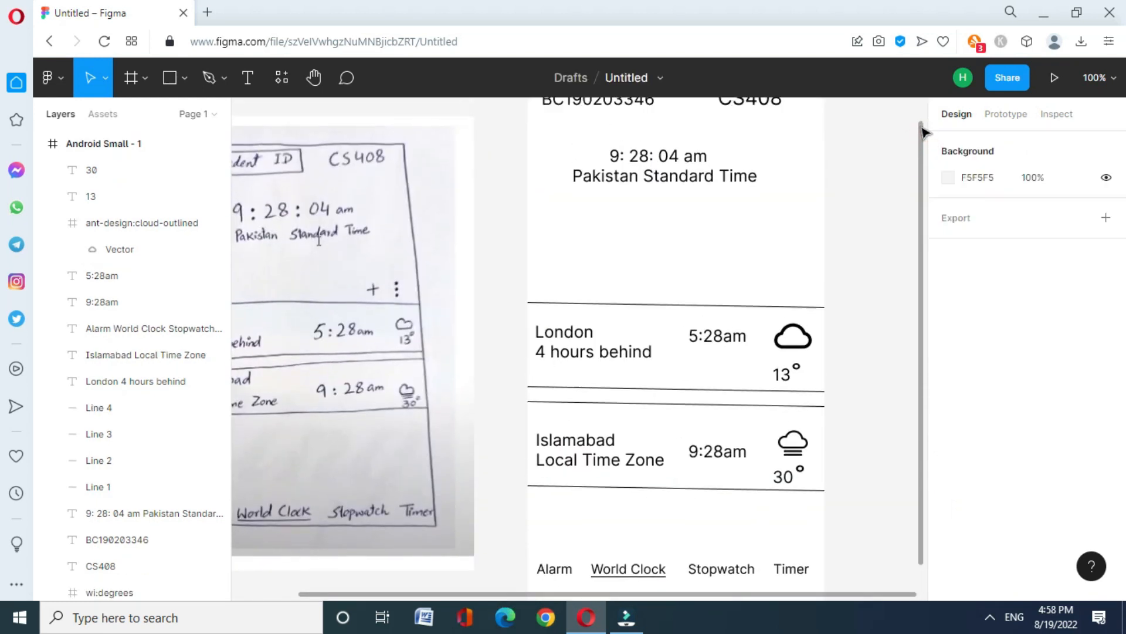
Draw a rectangle of 360 × 568 at X 0, Y 58 over the clock content, below the ID and course code line.
{"action": "left_click_drag", "start_coordinate": [922, 133], "coordinate": [924, 148]}
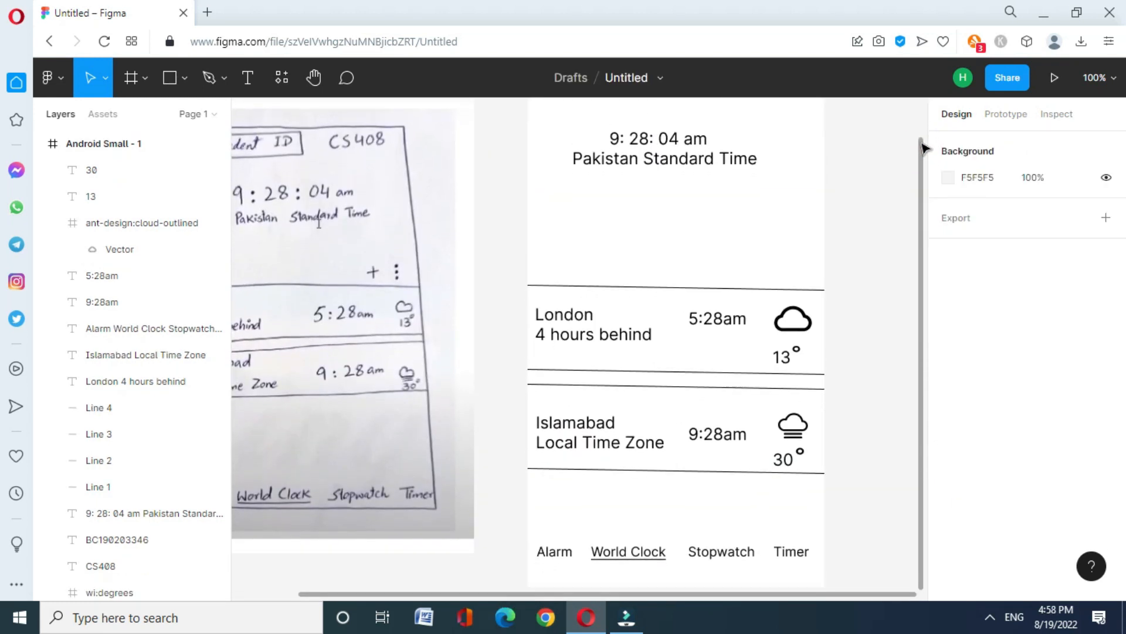
{"action": "key", "text": "r"}
{"action": "mouse_move", "coordinate": [531, 106]}
{"action": "left_mouse_down"}
{"action": "mouse_move", "coordinate": [813, 503]}
{"action": "mouse_move", "coordinate": [825, 496]}
{"action": "left_mouse_up"}
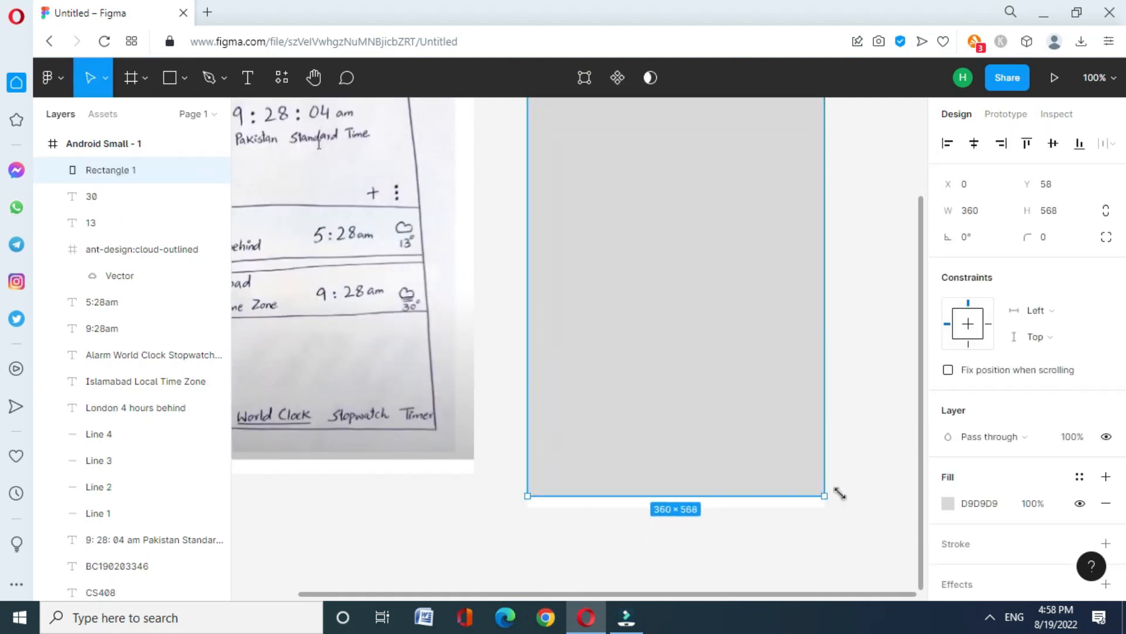
Add a black 000000 stroke at 100% to the rectangle.
{"action": "left_click", "coordinate": [1106, 544]}
{"action": "left_click", "coordinate": [968, 574]}
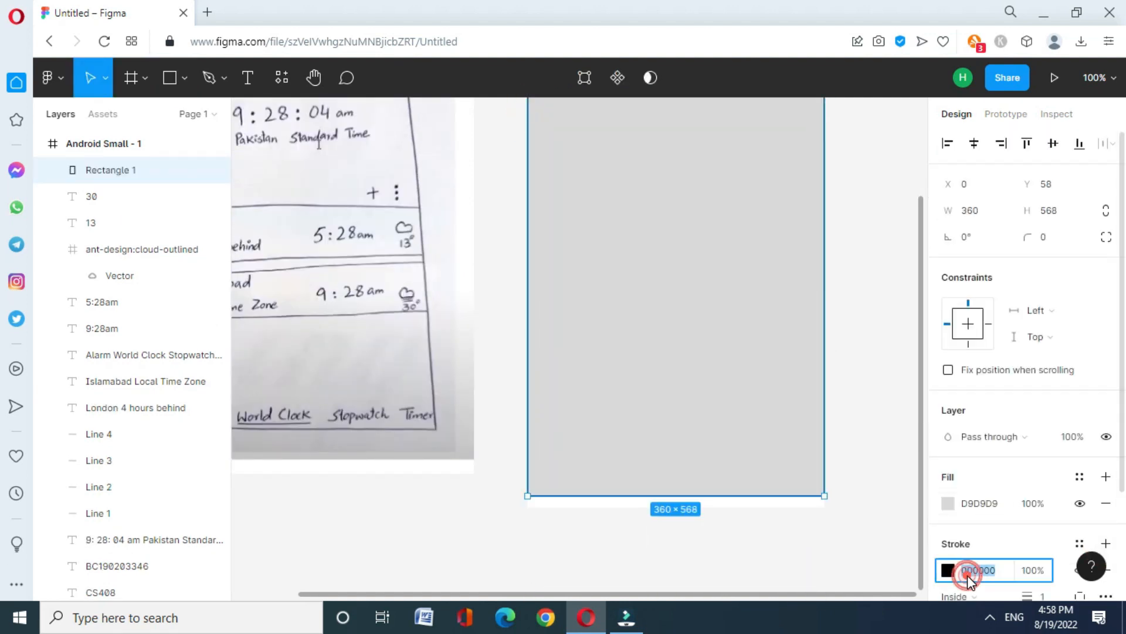
{"action": "left_click", "coordinate": [949, 570]}
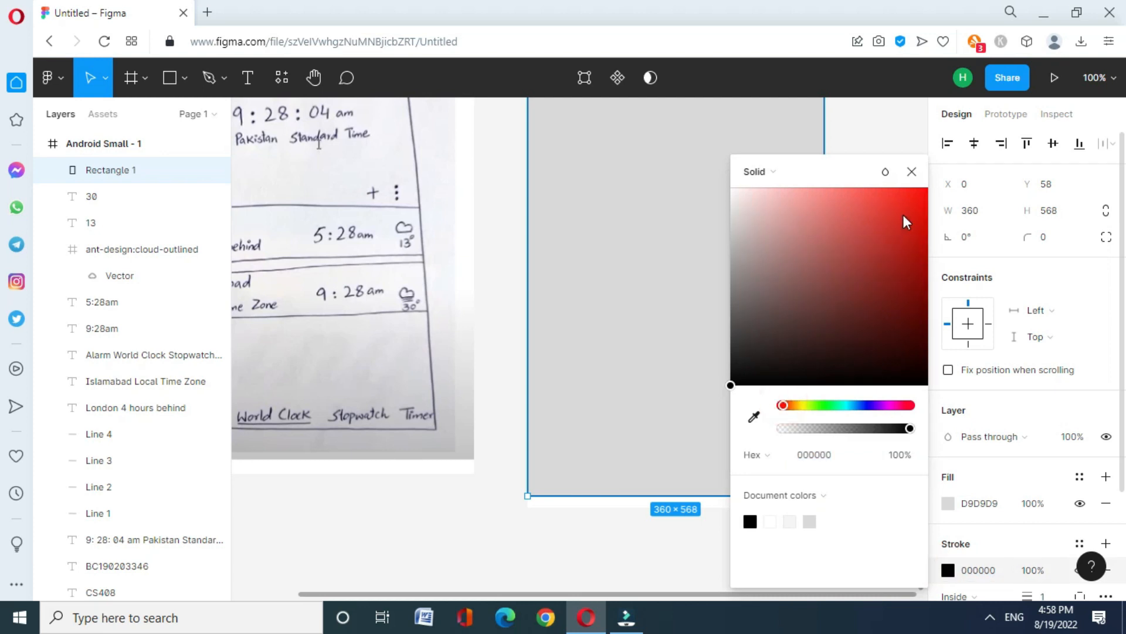
{"action": "left_click", "coordinate": [889, 127]}
{"action": "left_click", "coordinate": [809, 200]}
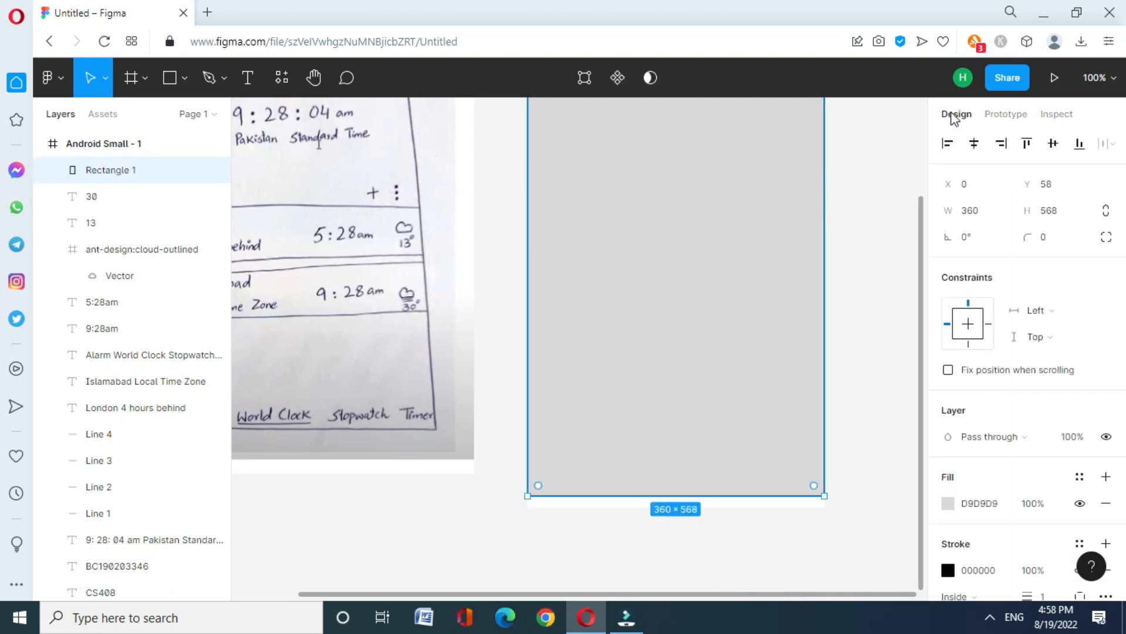
Set the rectangle's D9D9D9 fill to 0% opacity.
{"action": "left_click", "coordinate": [977, 504]}
{"action": "left_click", "coordinate": [948, 503]}
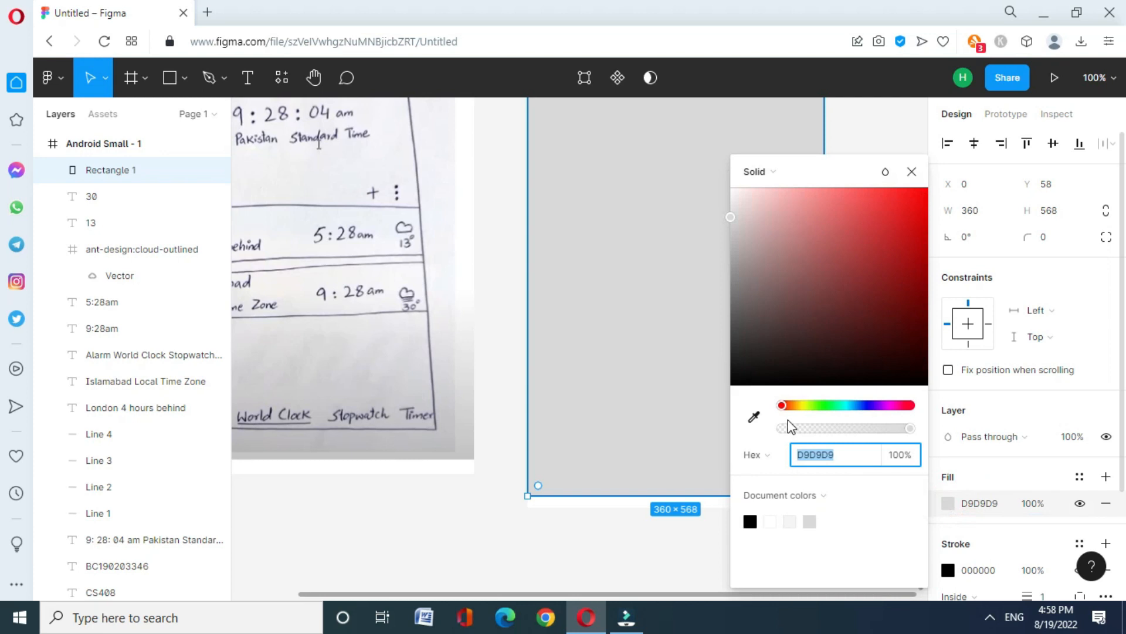
{"action": "left_click_drag", "start_coordinate": [912, 434], "coordinate": [785, 433]}
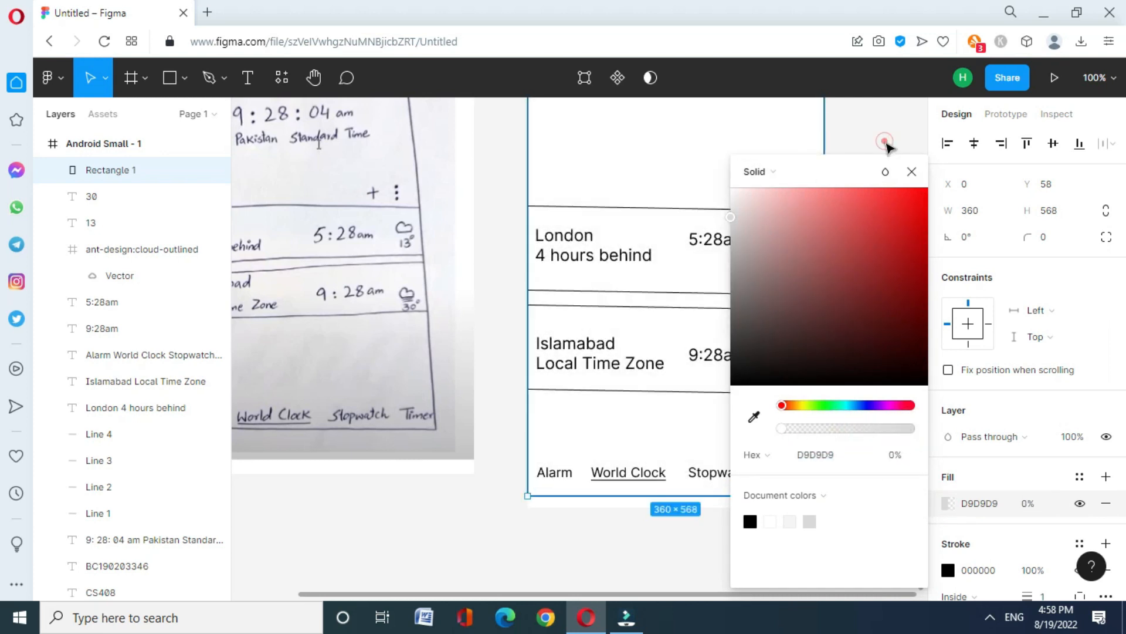
{"action": "left_click", "coordinate": [885, 144]}
Fine-tune the vertical fit of the rectangle outline so it encloses the content from the main clock to the navigation labels.
{"action": "left_click_drag", "start_coordinate": [922, 207], "coordinate": [920, 114]}
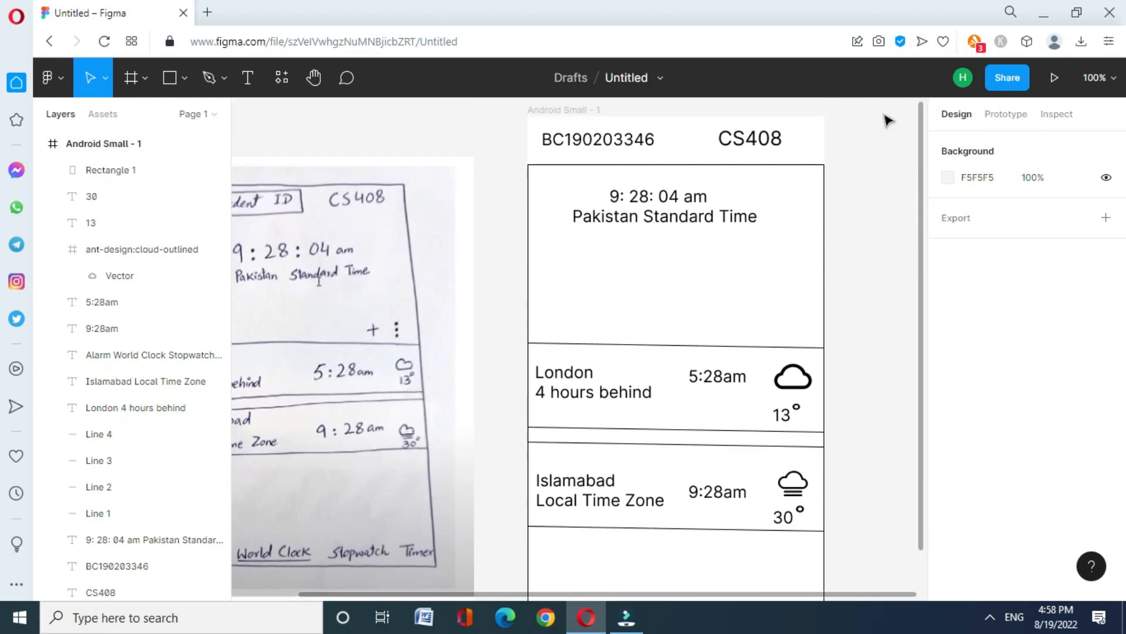
{"action": "left_click", "coordinate": [669, 165]}
{"action": "left_click_drag", "start_coordinate": [670, 165], "coordinate": [725, 120]}
{"action": "left_click", "coordinate": [842, 243]}
{"action": "left_click", "coordinate": [900, 231]}
{"action": "left_click_drag", "start_coordinate": [924, 241], "coordinate": [925, 367]}
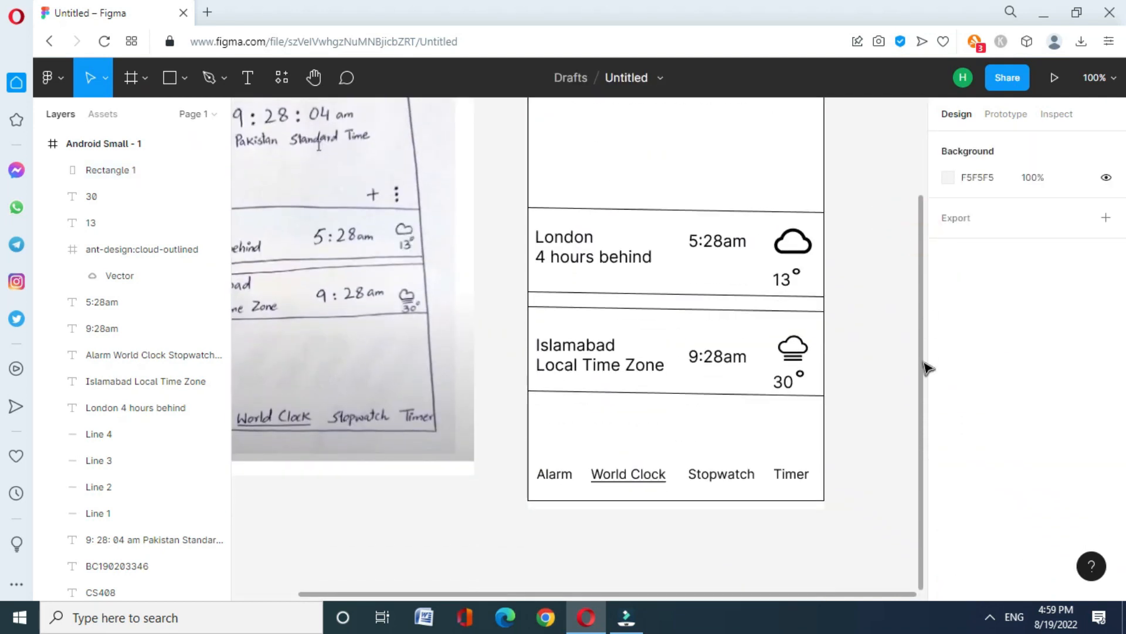
{"action": "left_click", "coordinate": [701, 498]}
{"action": "left_click", "coordinate": [876, 402]}
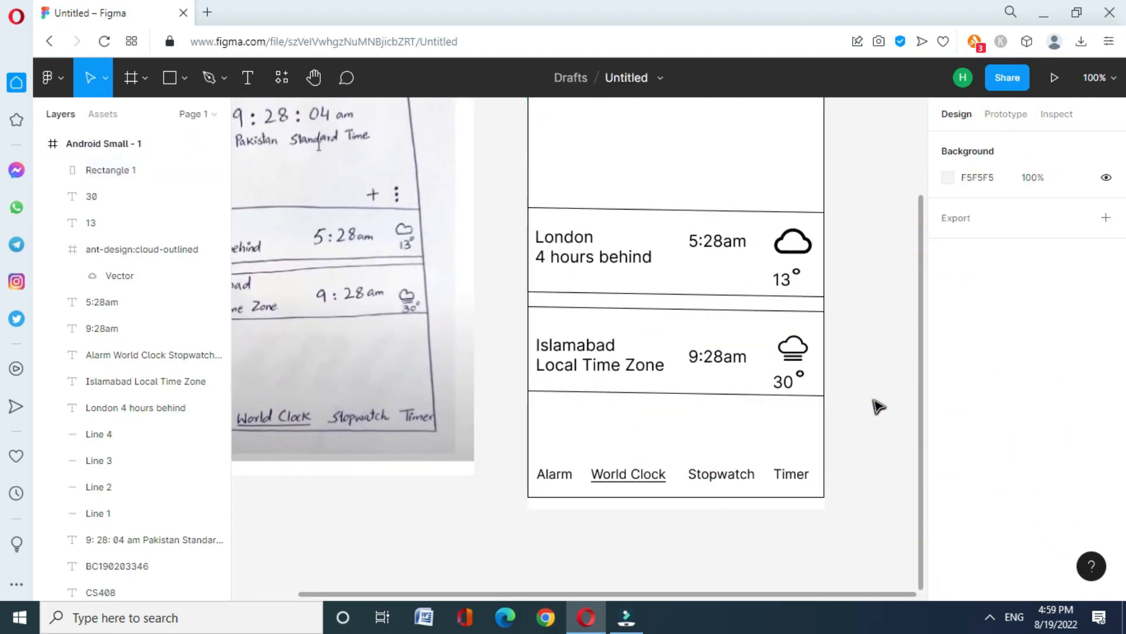
Move the reference sketch image to X -302, Y -174.
{"action": "key", "text": "minus"}
{"action": "key", "text": "plus"}
{"action": "left_click_drag", "start_coordinate": [359, 322], "coordinate": [435, 416]}
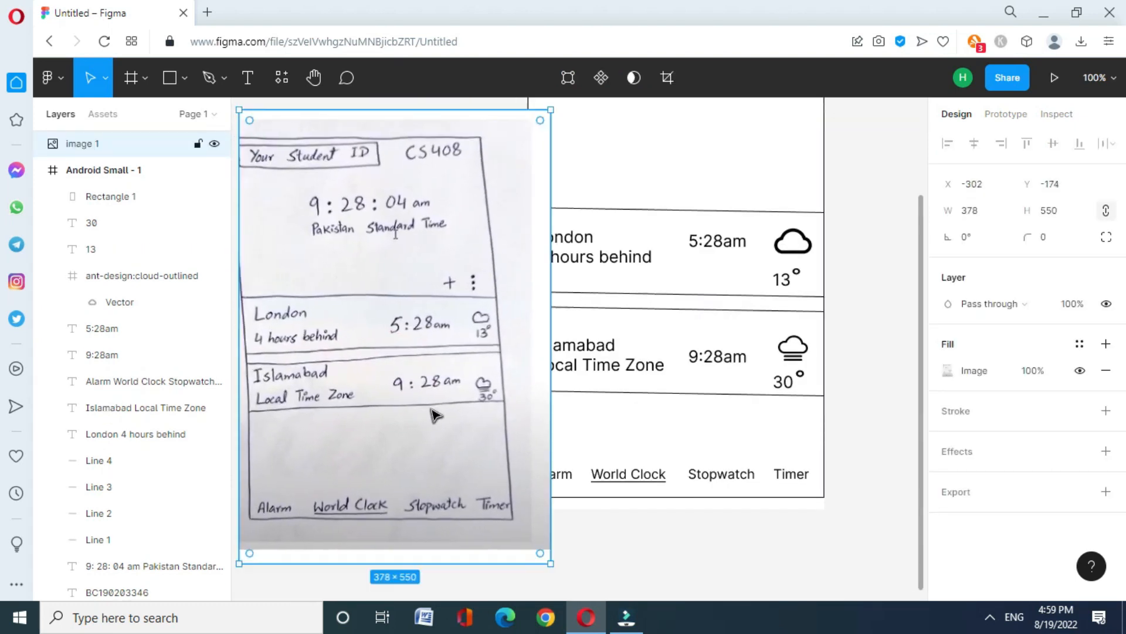
Open the Iconify plugin to look for the icons missing from the clock screen.
{"action": "scroll", "coordinate": [926, 227], "scroll_direction": "up", "scroll_amount": 2}
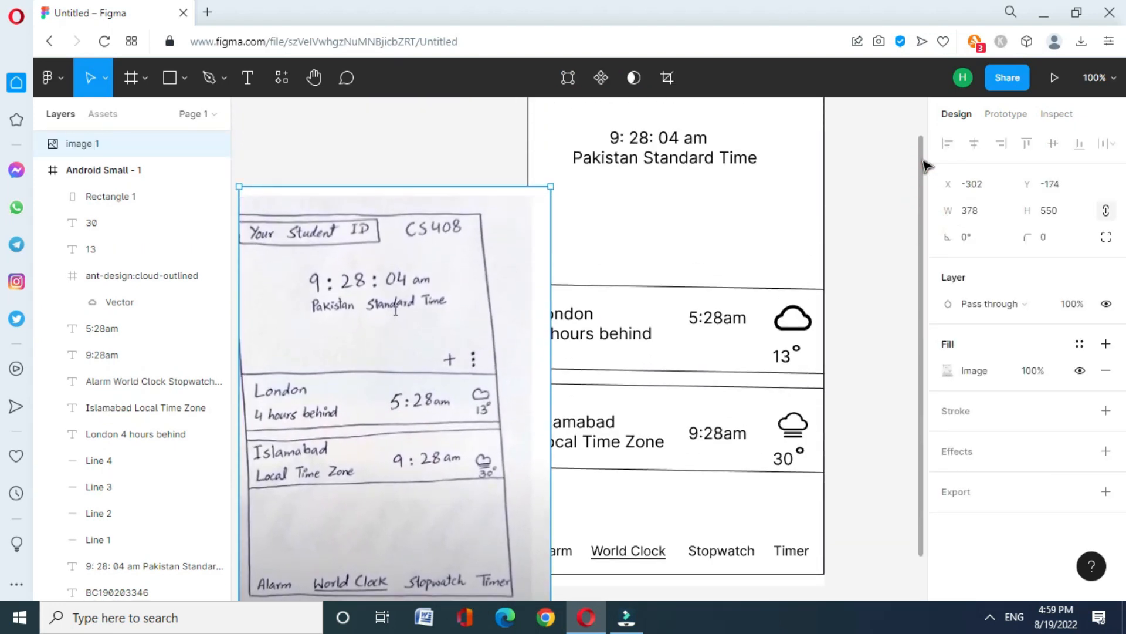
{"action": "left_click", "coordinate": [61, 79]}
{"action": "mouse_move", "coordinate": [84, 386]}
{"action": "mouse_move", "coordinate": [105, 343]}
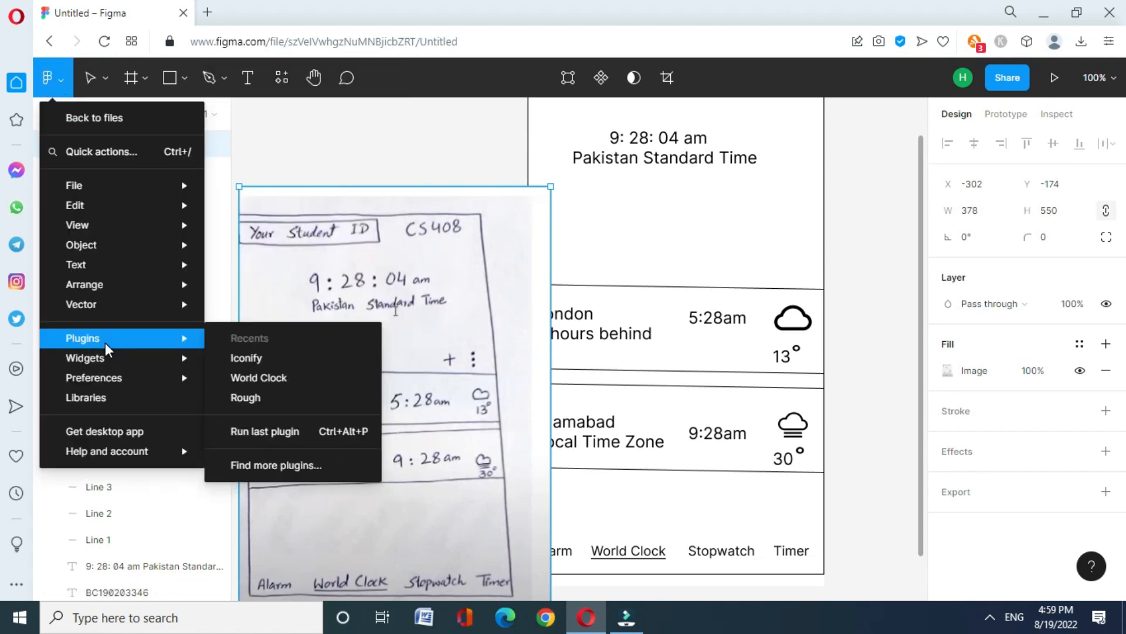
{"action": "left_click", "coordinate": [235, 357]}
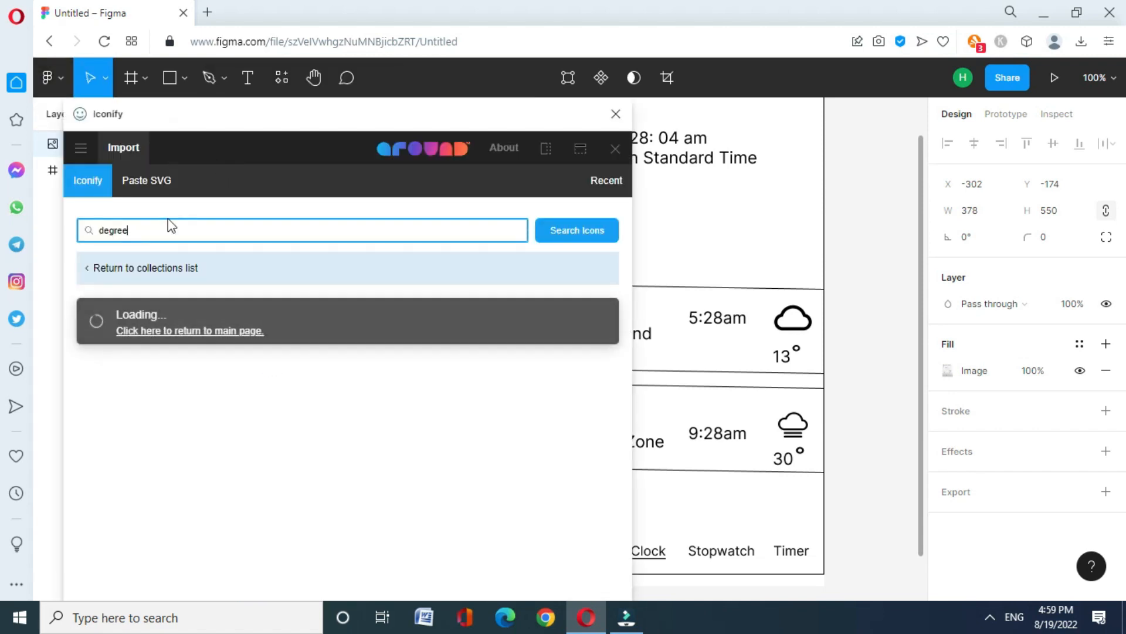
Search Iconify for "dots" and import the bx:dots-vertical-rounded icon.
{"action": "key", "text": "BackSpace"}
{"action": "key", "text": "BackSpace"}
{"action": "key", "text": "BackSpace"}
{"action": "key", "text": "BackSpace"}
{"action": "key", "text": "BackSpace"}
{"action": "type", "text": "ots"}
{"action": "left_click", "coordinate": [558, 229]}
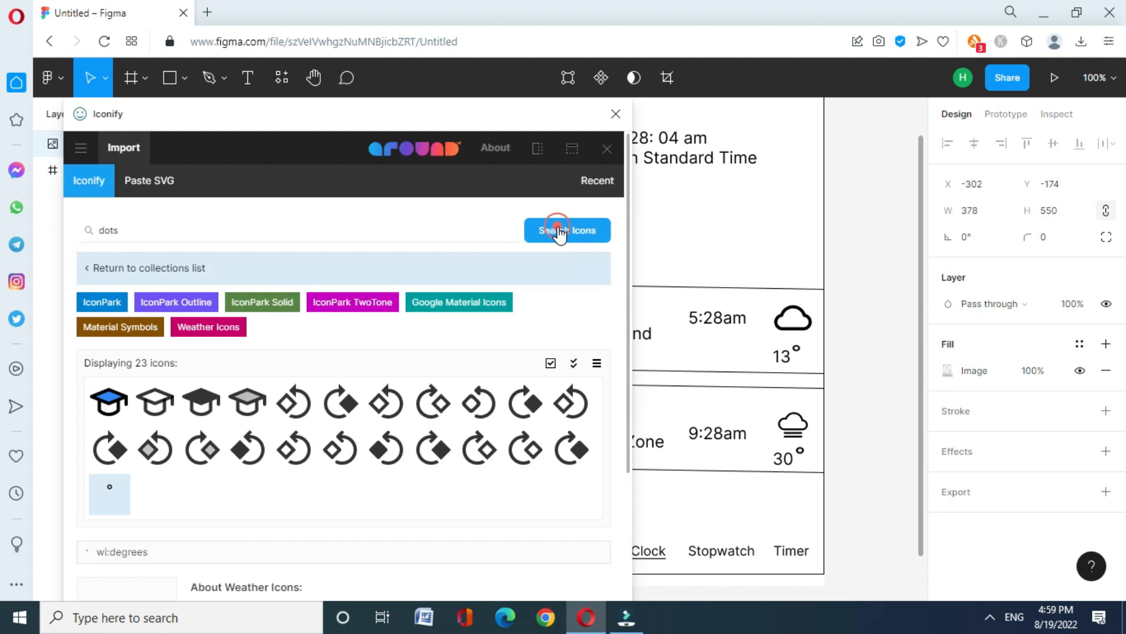
{"action": "left_click", "coordinate": [432, 520]}
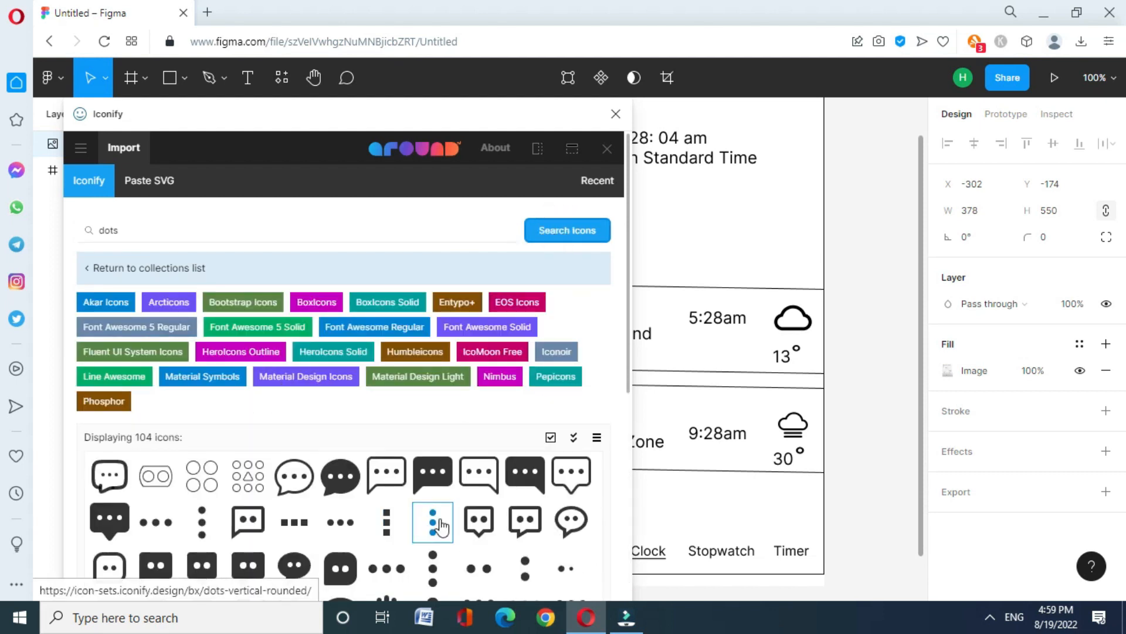
{"action": "left_click", "coordinate": [361, 582]}
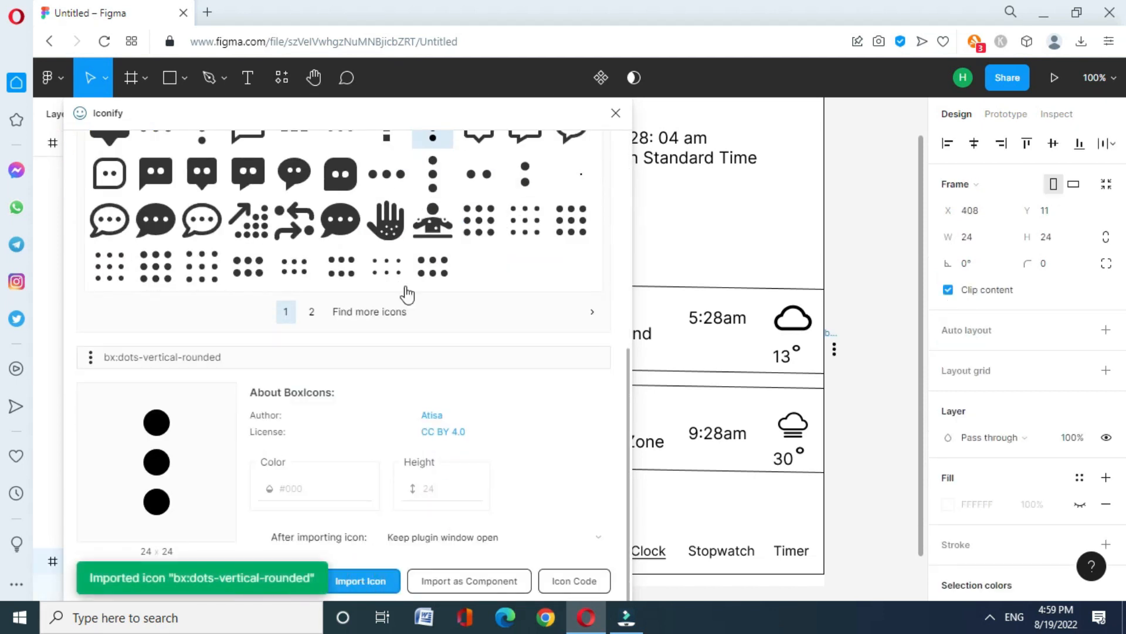
Search Iconify for "plus", import the akar-icons:plus icon and close the plugin.
{"action": "scroll", "coordinate": [629, 237], "scroll_direction": "up", "scroll_amount": 7}
{"action": "left_click", "coordinate": [255, 228]}
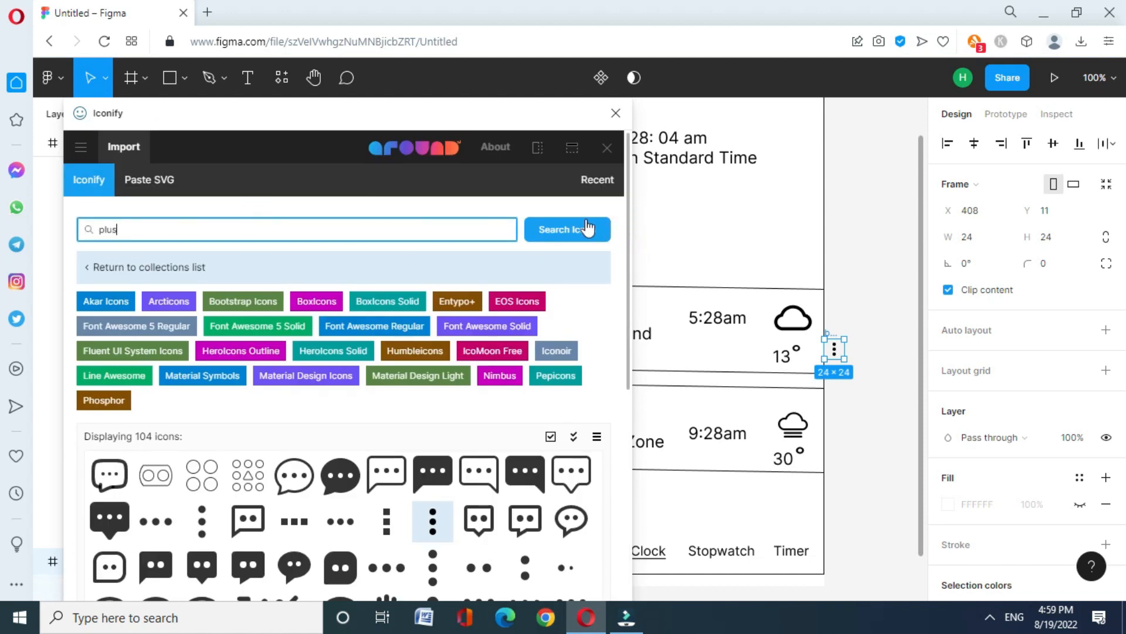
{"action": "type", "text": "plus"}
{"action": "left_click", "coordinate": [587, 227]}
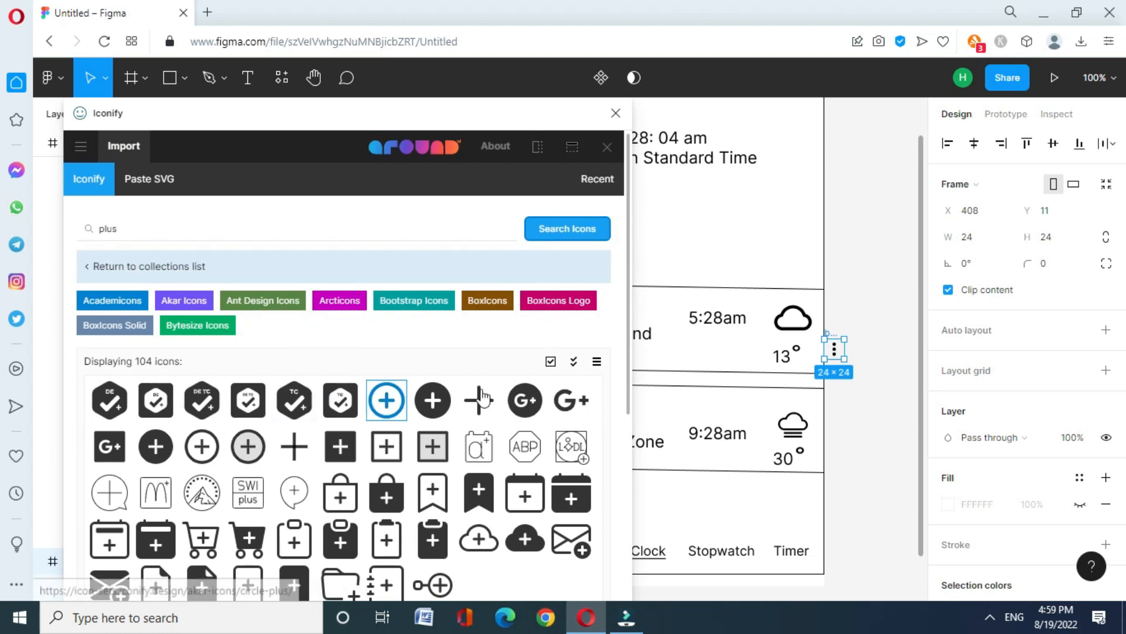
{"action": "left_click", "coordinate": [480, 399]}
{"action": "left_click", "coordinate": [360, 581]}
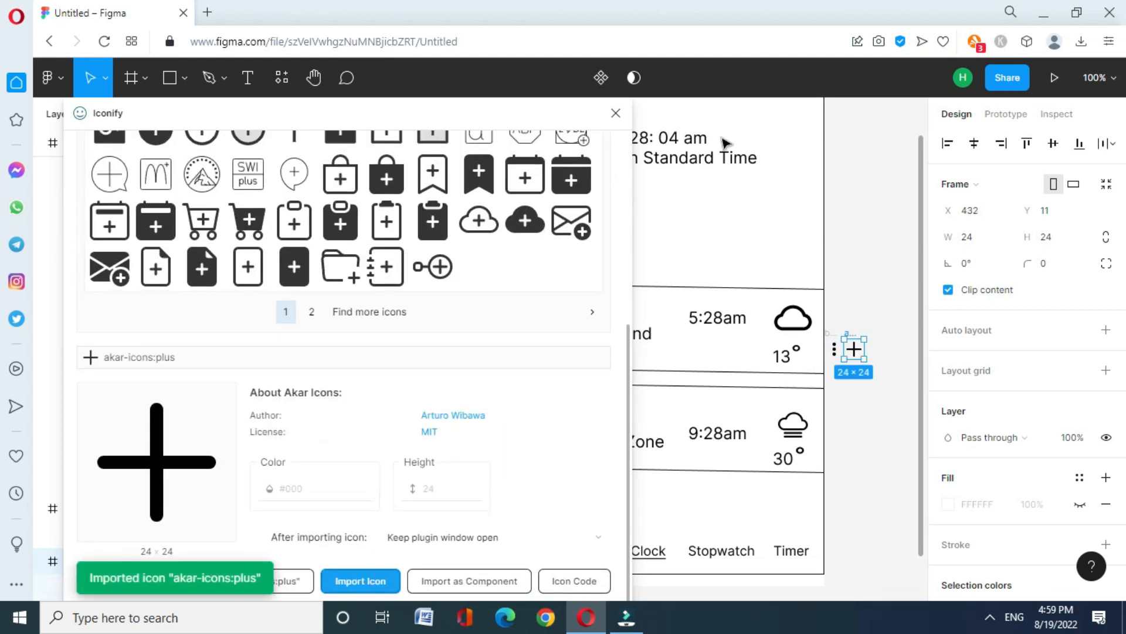
{"action": "left_click", "coordinate": [615, 113]}
Place the plus icon at X 284, Y 246 above the London row, with the vertical dots icon directly to its right.
{"action": "left_click_drag", "start_coordinate": [855, 348], "coordinate": [784, 274]}
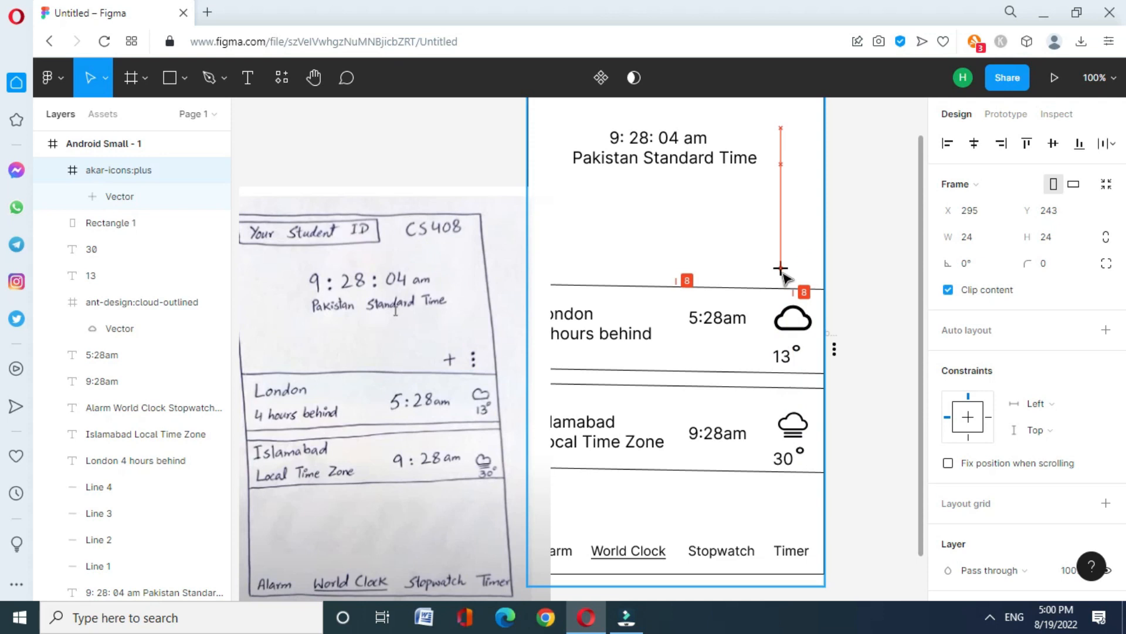
{"action": "left_click", "coordinate": [834, 352]}
{"action": "left_click_drag", "start_coordinate": [834, 352], "coordinate": [801, 262]}
{"action": "key", "text": "ctrl+z"}
{"action": "key", "text": "ctrl+z"}
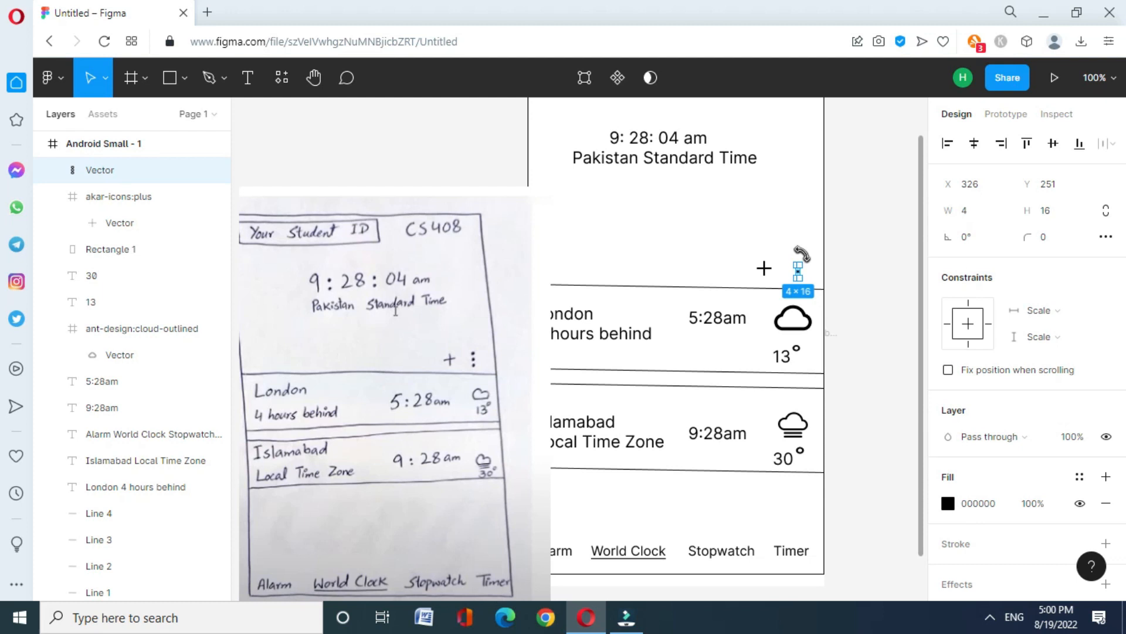
{"action": "left_click_drag", "start_coordinate": [835, 352], "coordinate": [772, 275]}
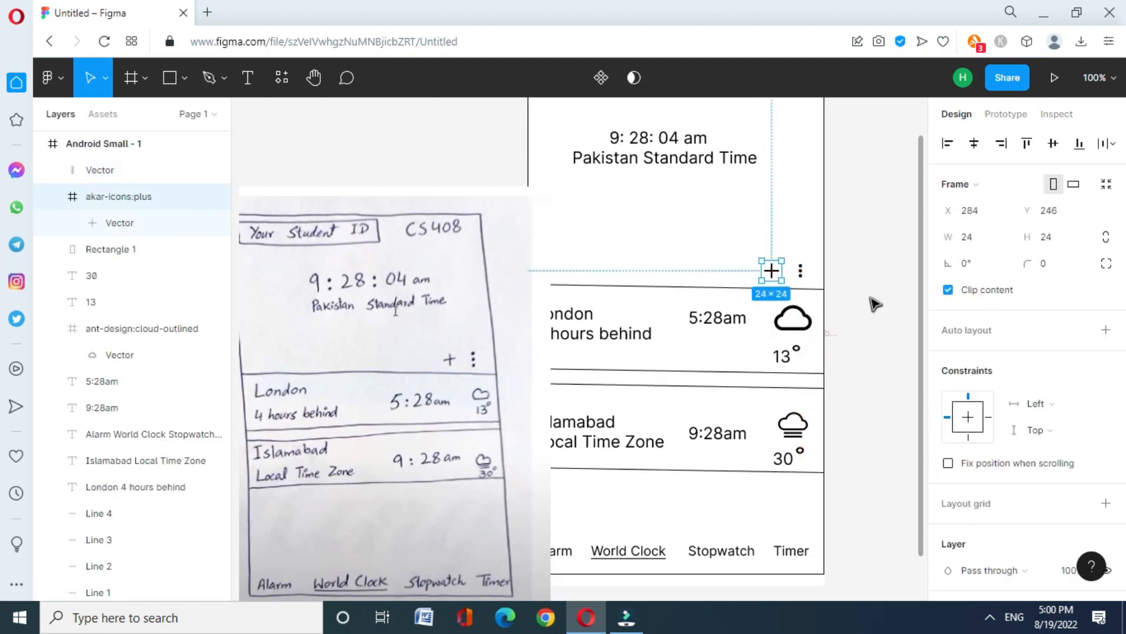
Delete the reference sketch image and check the whole Android Small frame.
{"action": "left_click", "coordinate": [908, 318]}
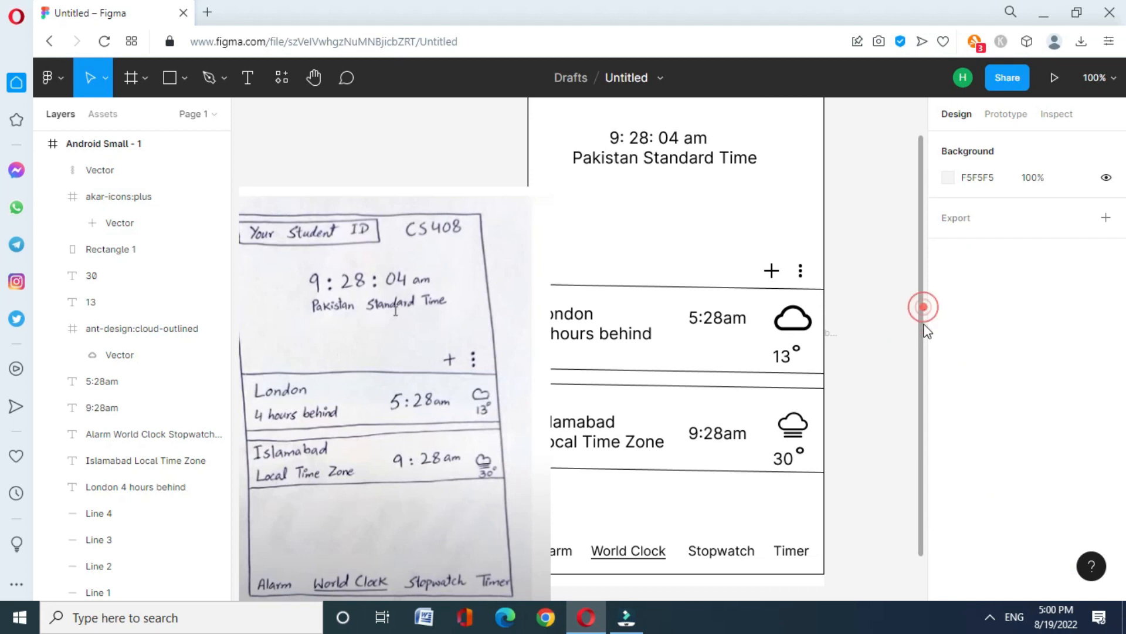
{"action": "left_click", "coordinate": [459, 256]}
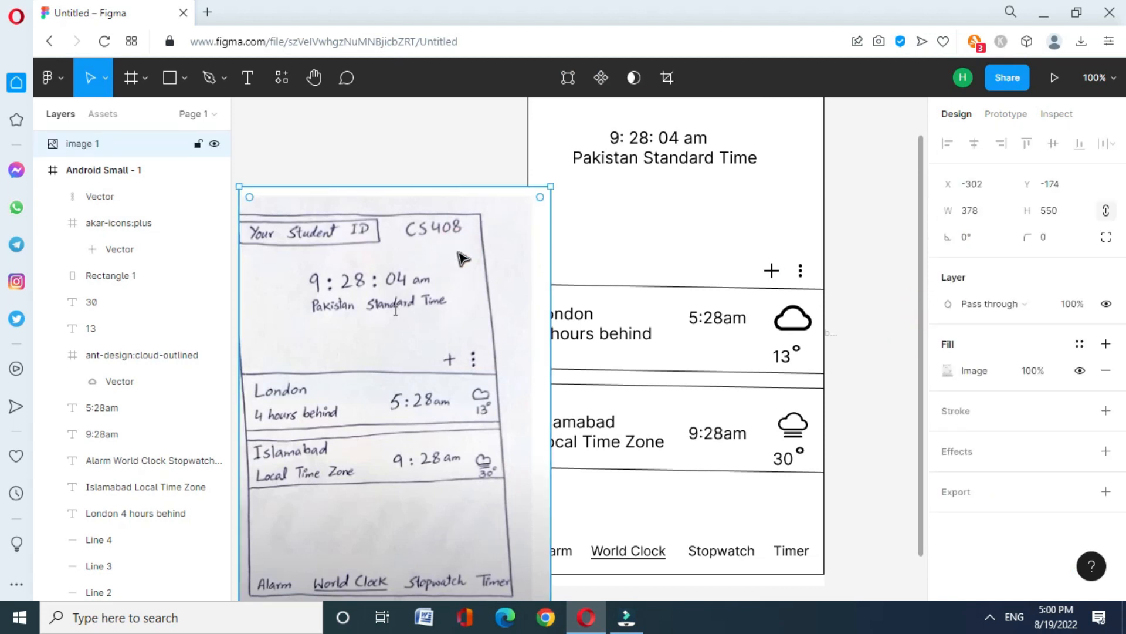
{"action": "key", "text": "Delete"}
{"action": "scroll", "coordinate": [926, 258], "scroll_direction": "up", "scroll_amount": 1}
{"action": "scroll", "coordinate": [924, 235], "scroll_direction": "down", "scroll_amount": 3}
{"action": "scroll", "coordinate": [926, 219], "scroll_direction": "up", "scroll_amount": 2}
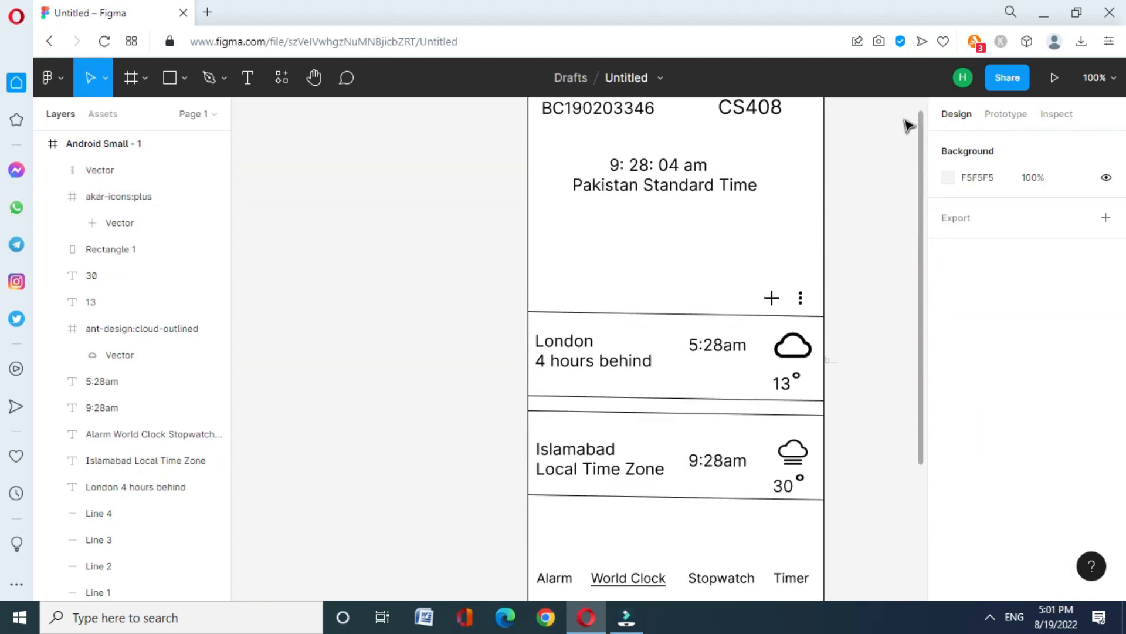
Start exporting the frames to PDF.
{"action": "left_click", "coordinate": [59, 78]}
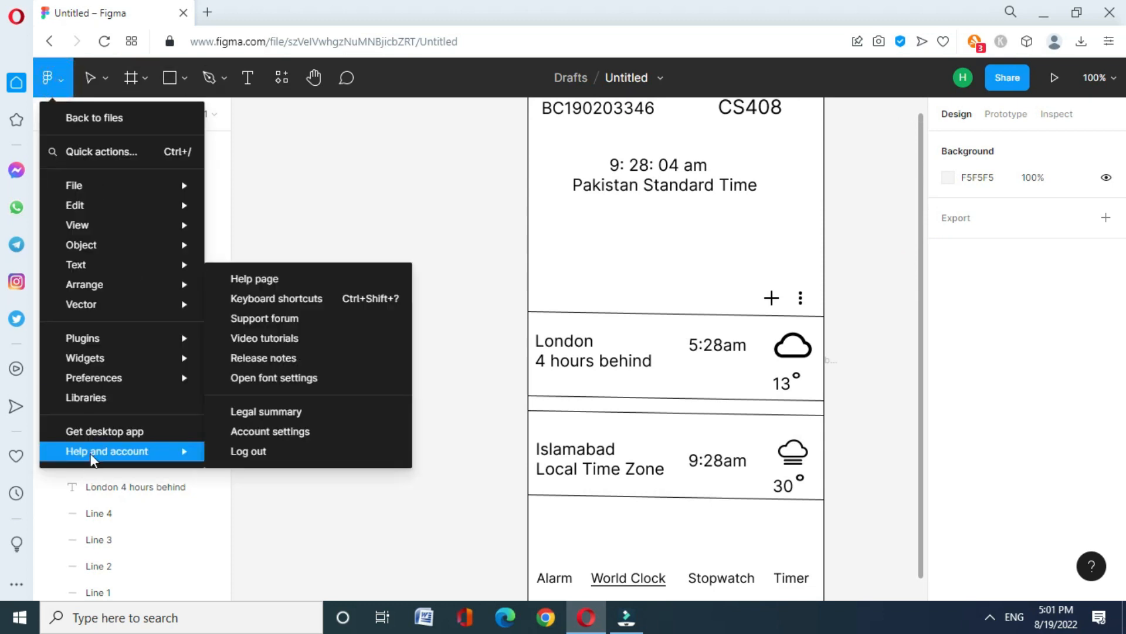
{"action": "mouse_move", "coordinate": [114, 189]}
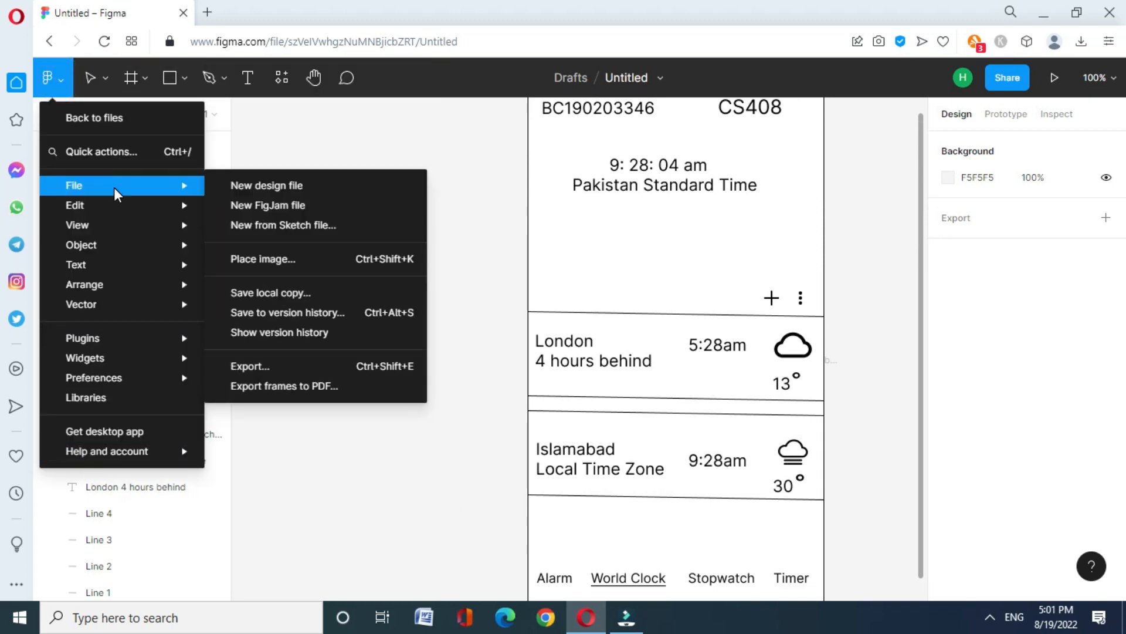
{"action": "left_click", "coordinate": [317, 398]}
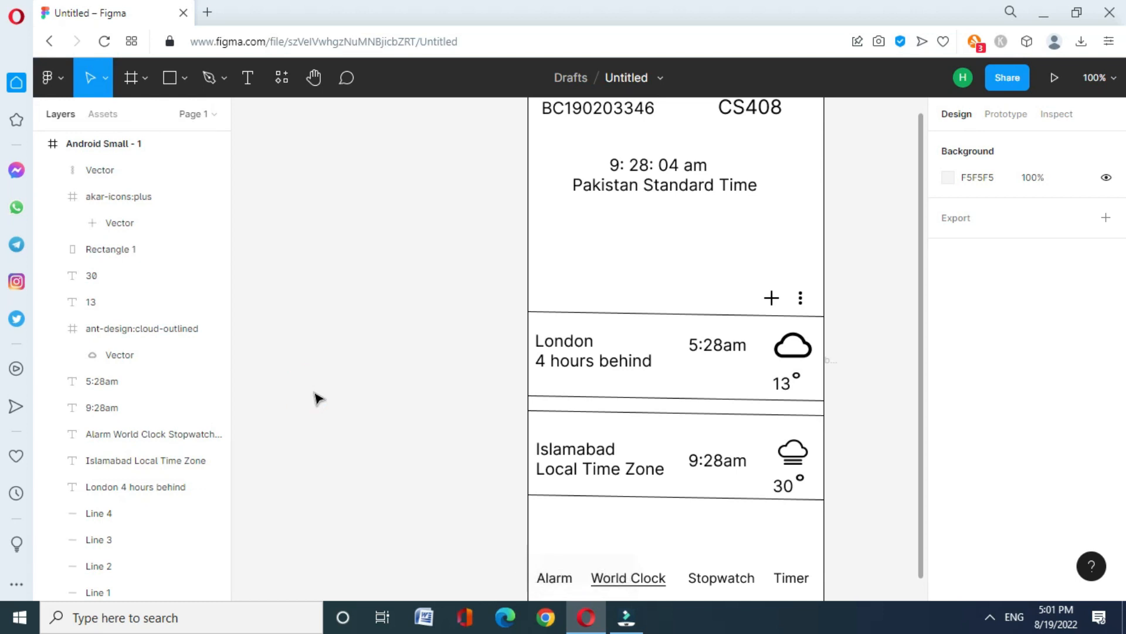